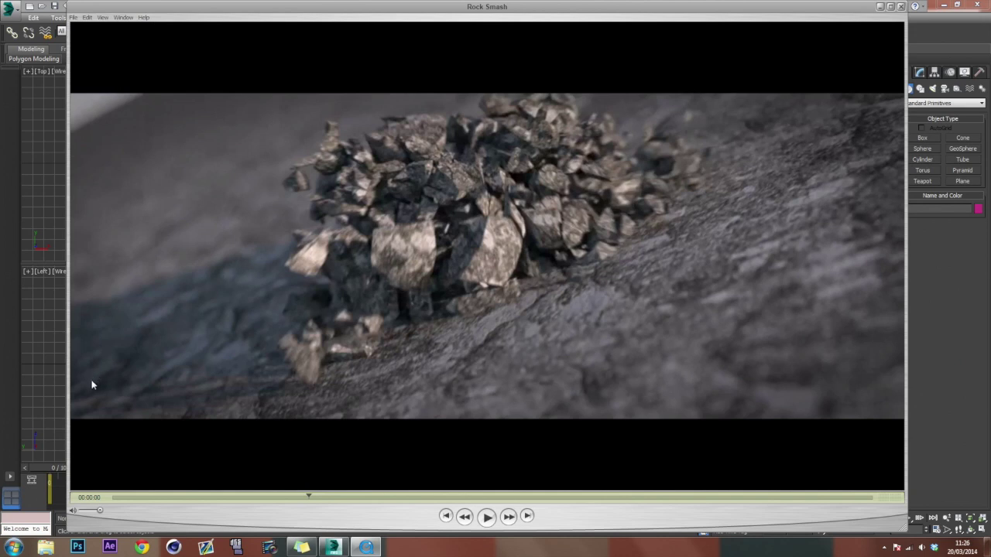
Scrub through the Rock Smash reference clip in QuickTime Player, then close the player.
mouse_move(309, 501)
mouse_down()
mouse_move(811, 462)
mouse_move(126, 480)
mouse_move(608, 455)
mouse_move(686, 464)
mouse_move(664, 477)
mouse_move(154, 473)
mouse_move(420, 462)
mouse_move(532, 442)
mouse_up()
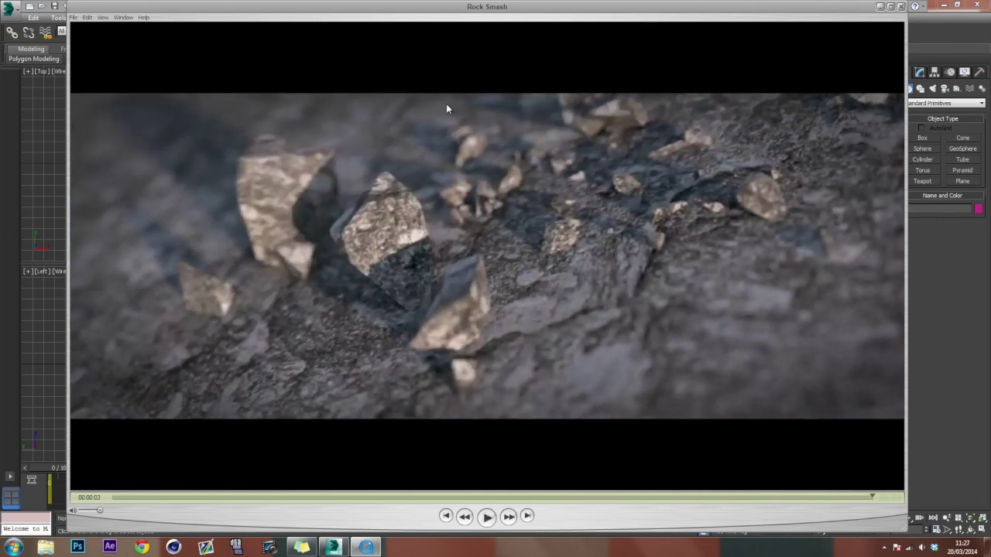
click(901, 6)
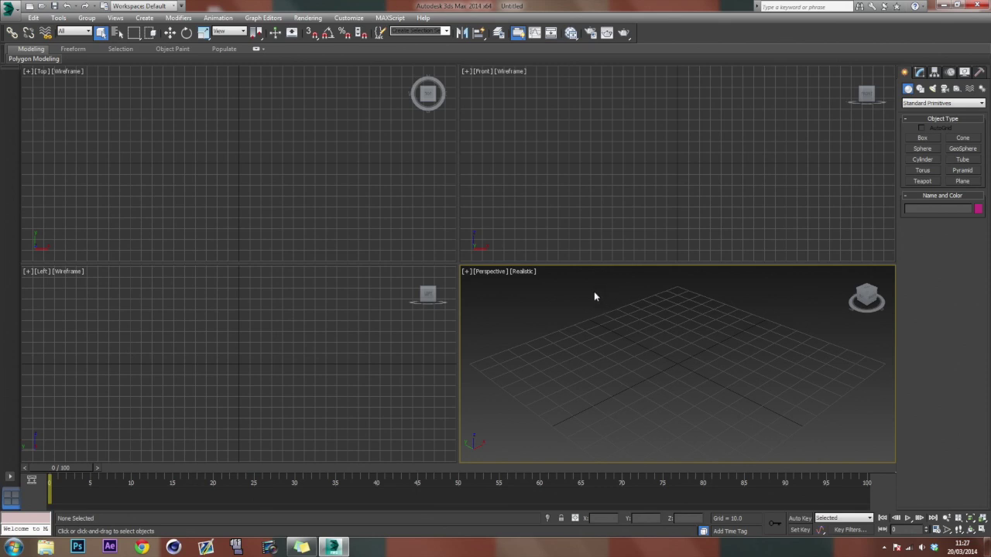
key(alt+w)
key(alt+w)
click(398, 267)
click(393, 150)
key(alt+w)
key(alt+w)
click(667, 315)
key(alt+w)
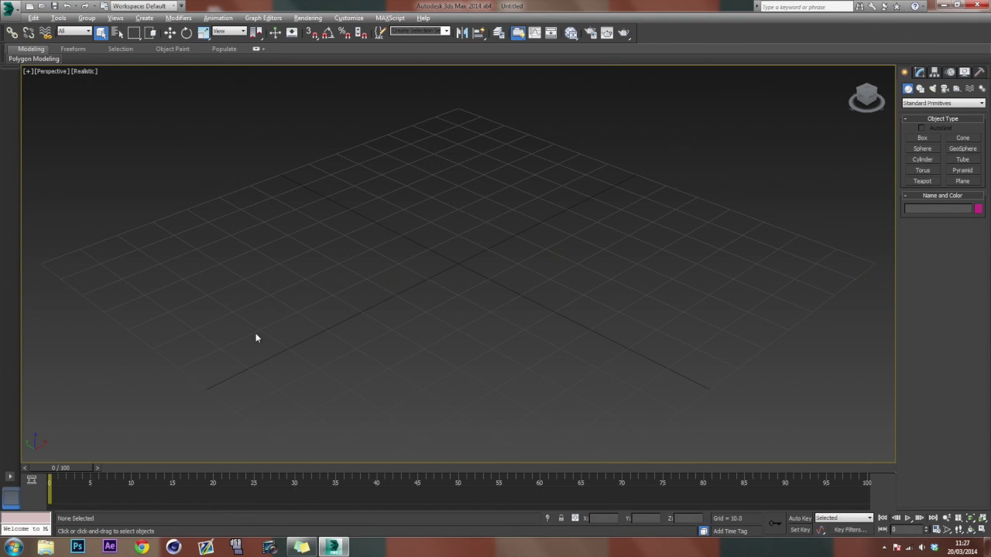
middle_drag(245, 355, 461, 247)
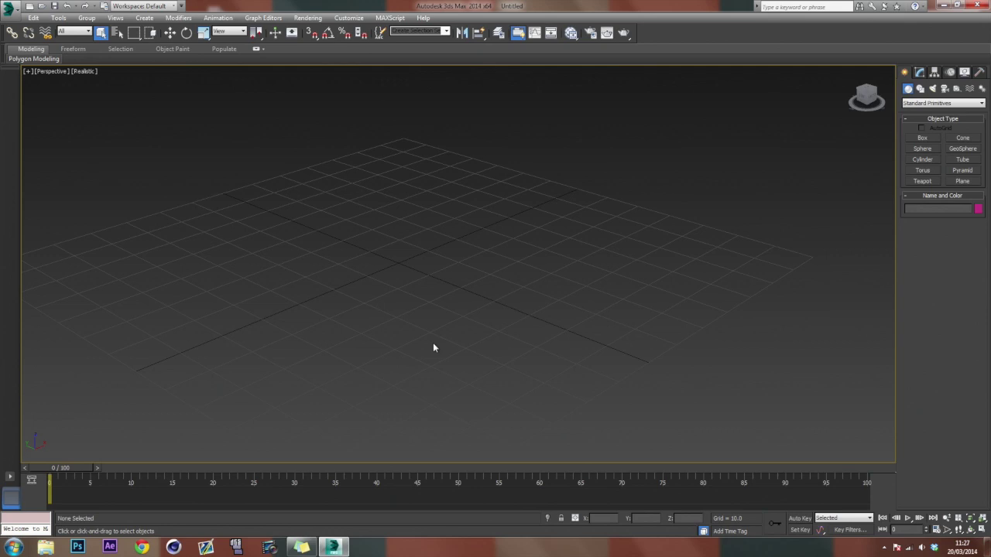
alt+middle_drag(365, 288, 364, 294)
key(alt+w)
click(284, 190)
scroll(309, 205, up, 5)
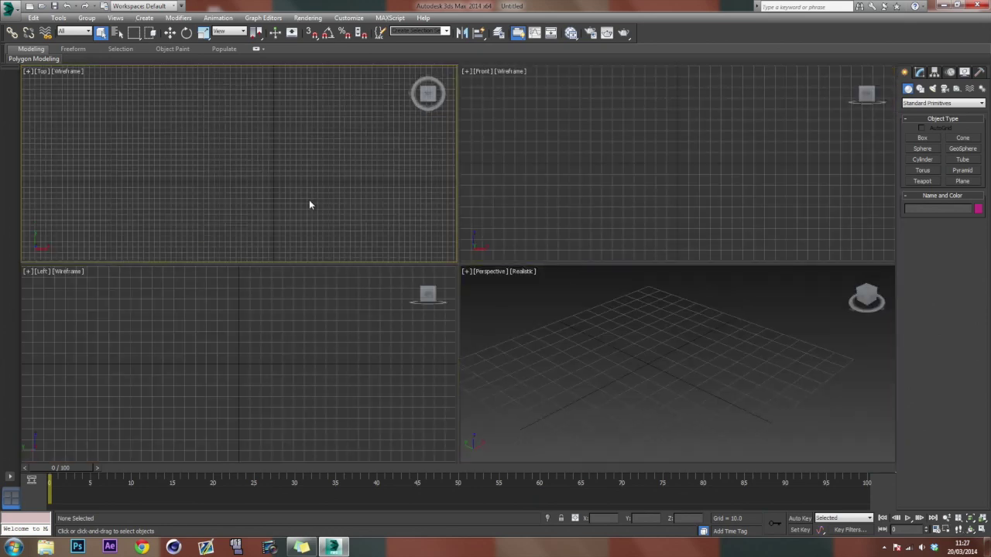
scroll(308, 204, up, 3)
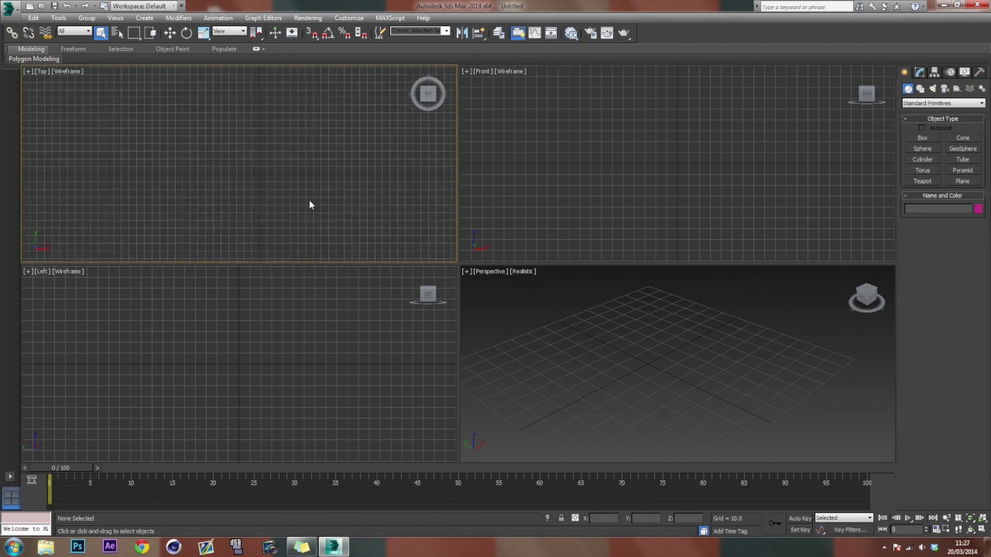
Draw a wide, thin Box001 slab in the Top viewport.
click(924, 140)
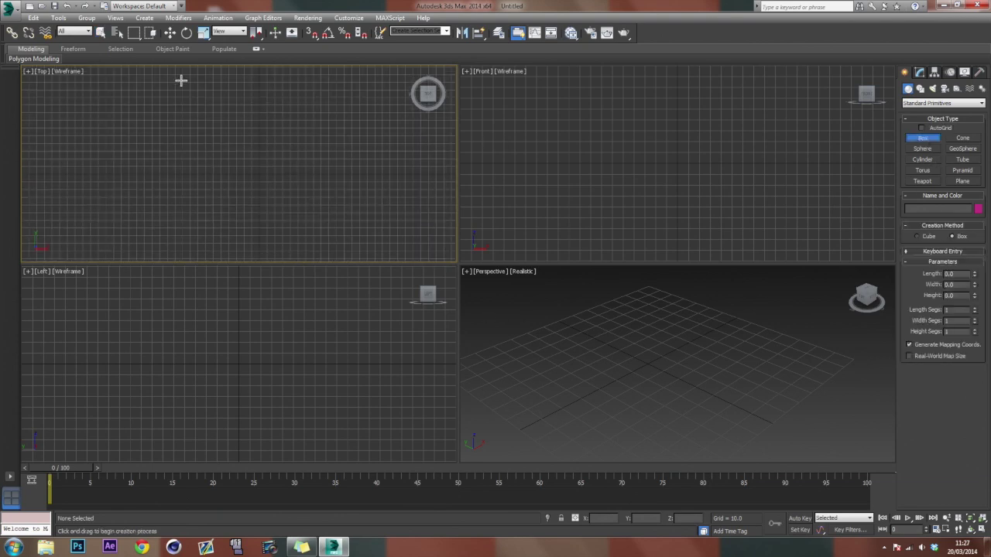
drag(157, 88, 361, 260)
click(360, 258)
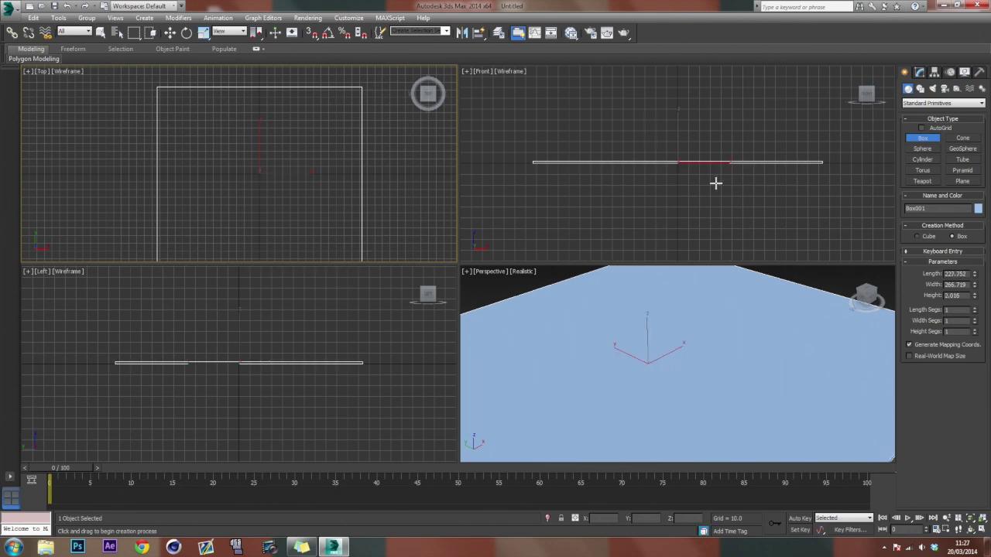
key(e)
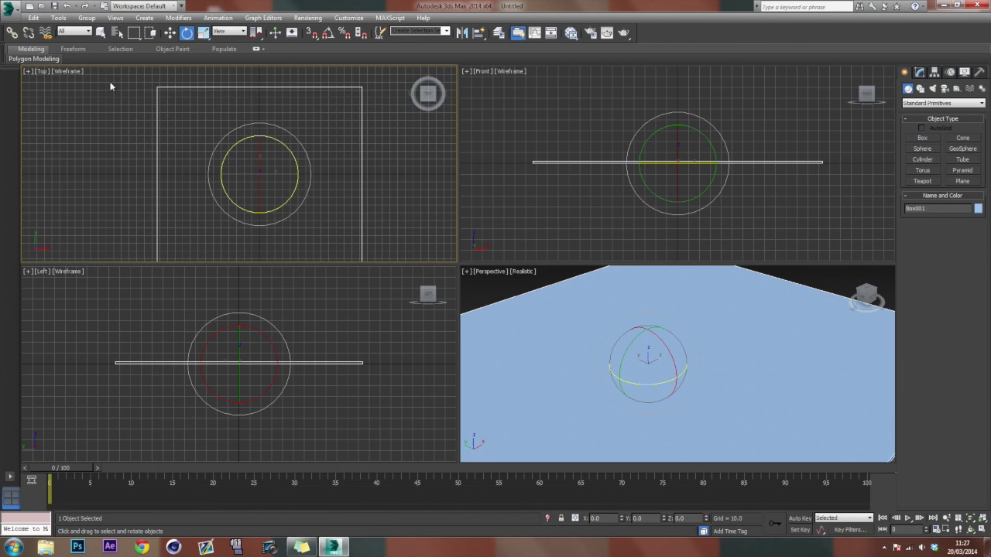
Zero the slab's X and Y position and maximize the Perspective viewport.
key(w)
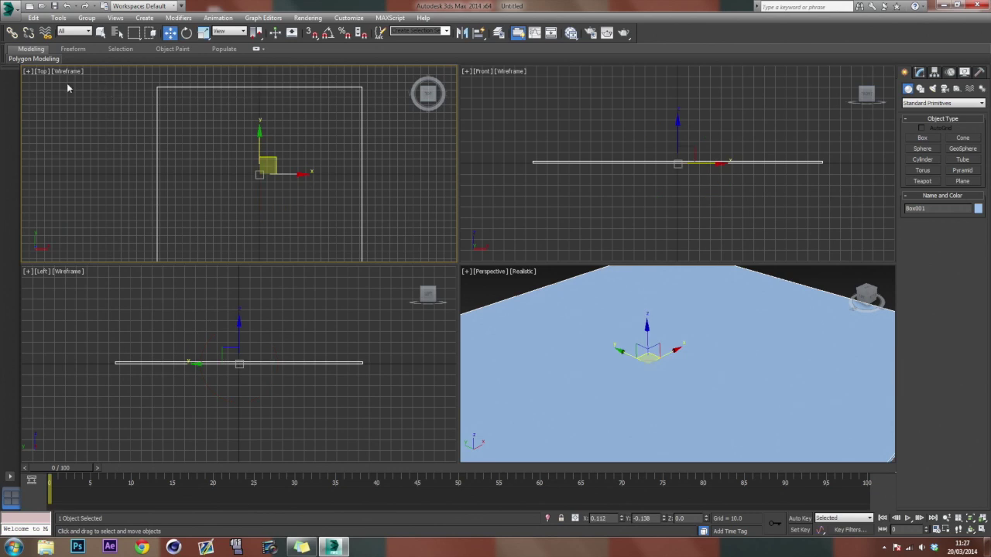
right_click(623, 518)
right_click(664, 517)
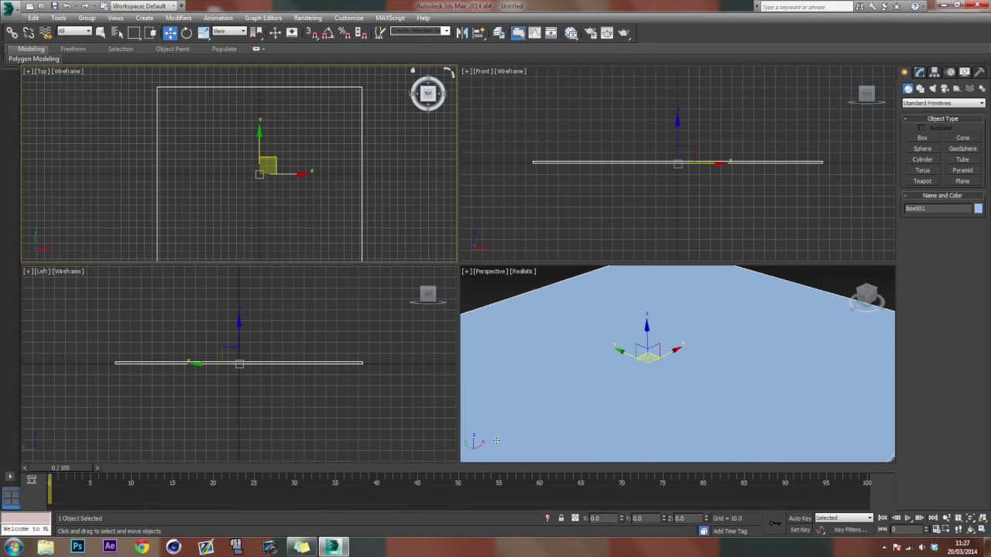
click(645, 352)
key(alt+w)
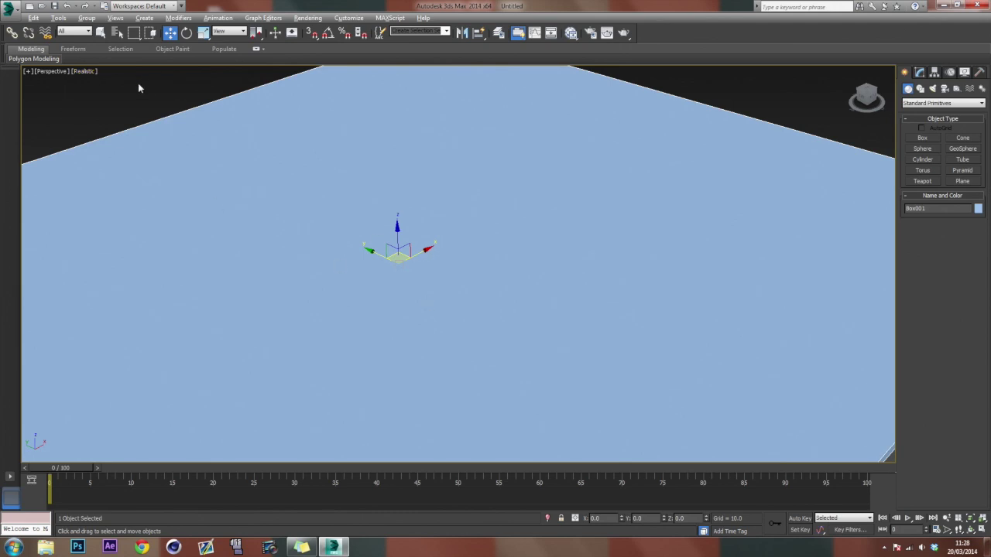
Set the Perspective viewport shading to Clay with Edged Faces on.
key(Delete)
click(94, 71)
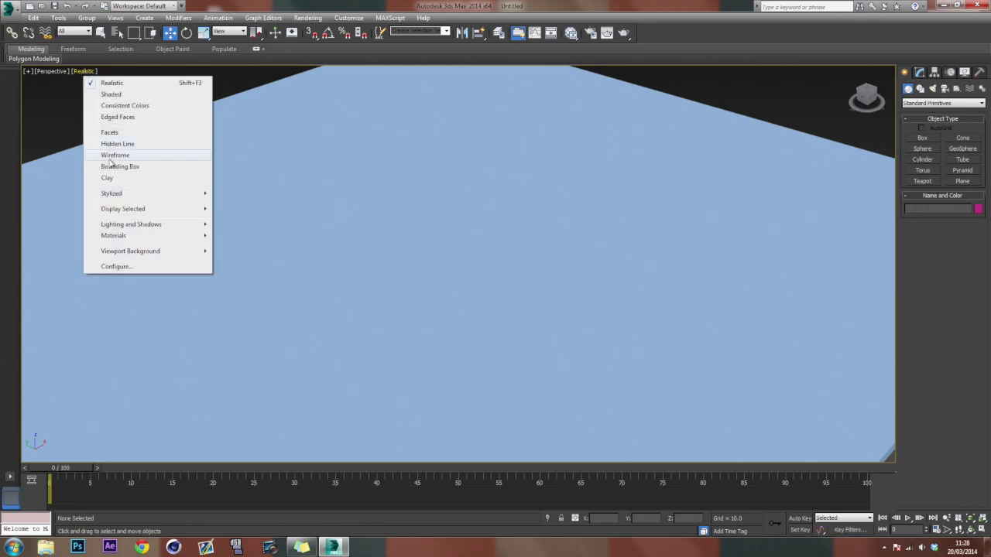
click(110, 175)
alt+middle_drag(410, 264, 425, 247)
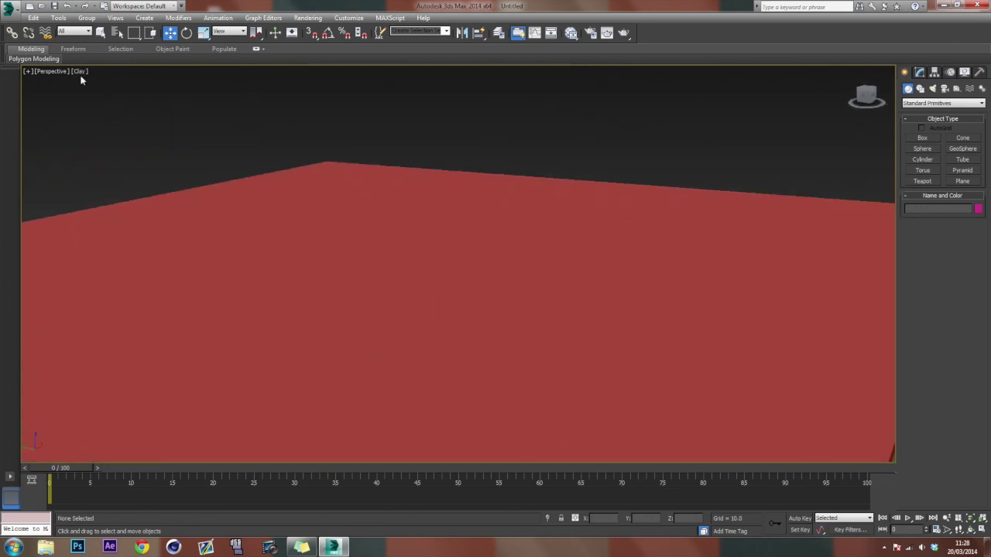
click(80, 72)
click(100, 114)
alt+middle_drag(390, 170, 382, 181)
Give Box001 10 length segments and 10 width segments in the Modify panel.
click(382, 181)
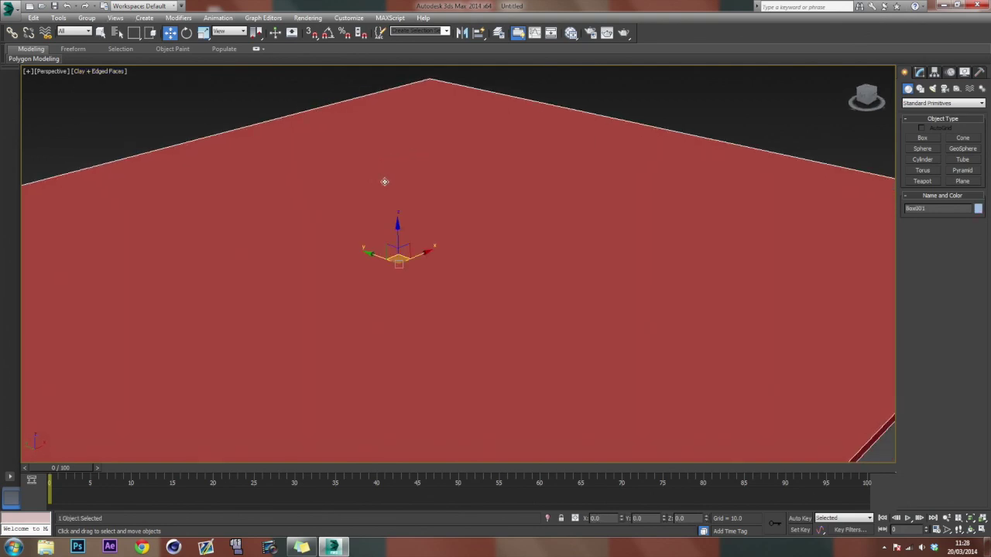
click(919, 72)
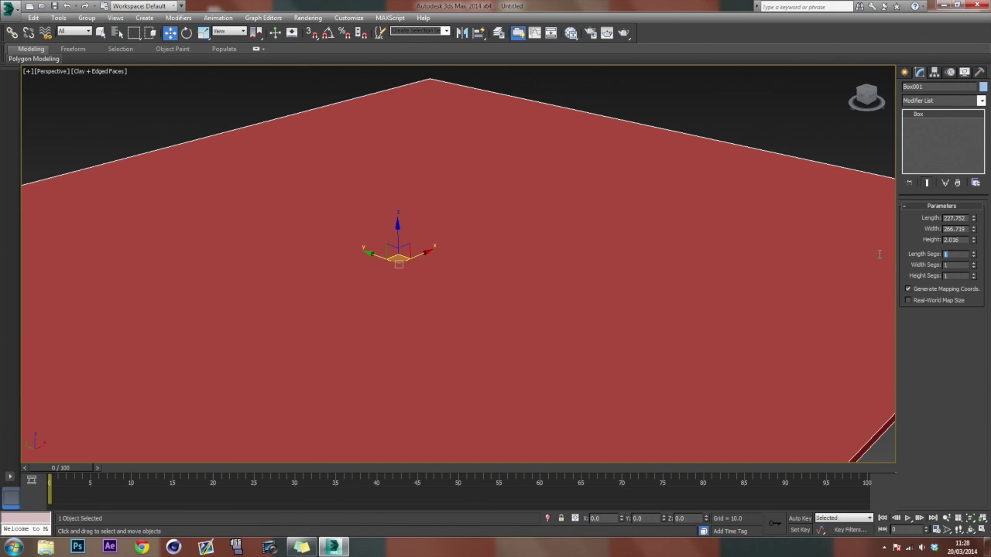
key(Tab)
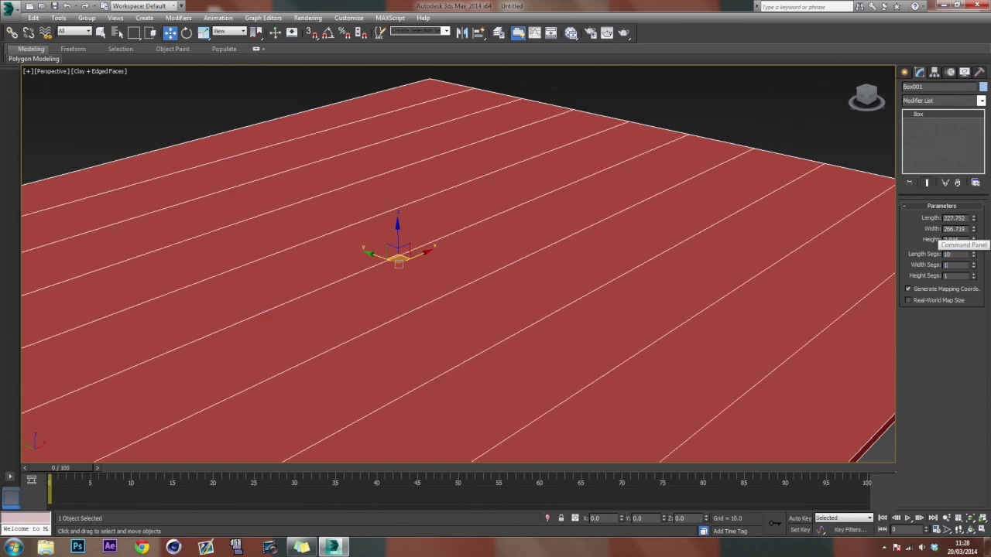
text(10)
key(Tab)
key(ctrl+d)
alt+middle_drag(441, 323, 464, 322)
scroll(453, 310, down, 10)
scroll(454, 310, up, 10)
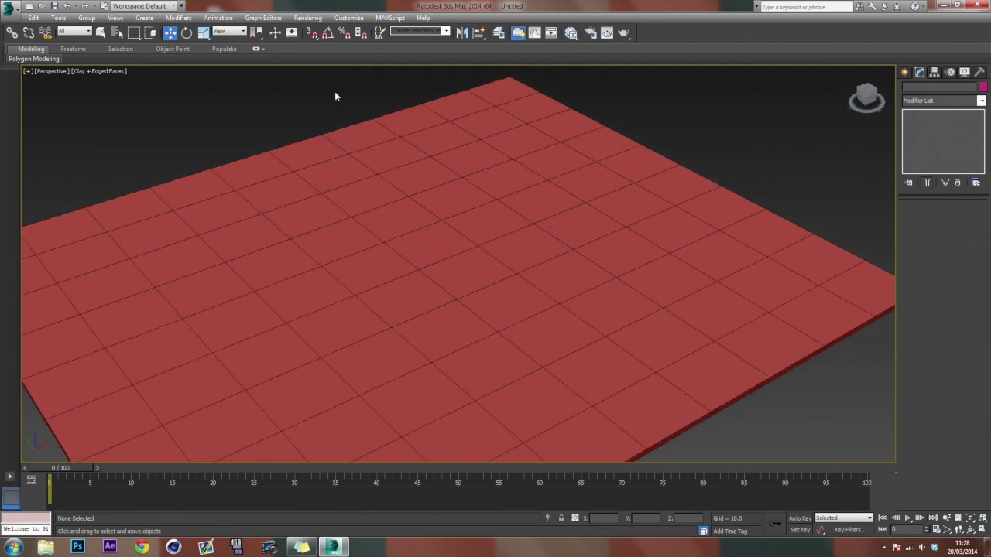
Create Sphere001 at the slab's centre with radius 6.374 and 17 segments.
click(908, 73)
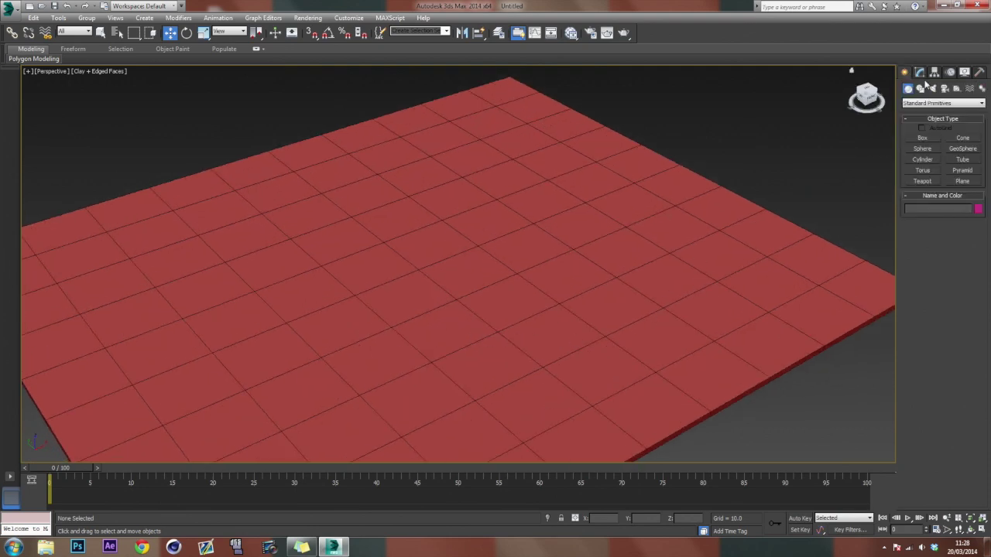
click(921, 149)
mouse_move(417, 270)
mouse_down()
mouse_move(449, 272)
mouse_move(436, 276)
mouse_up()
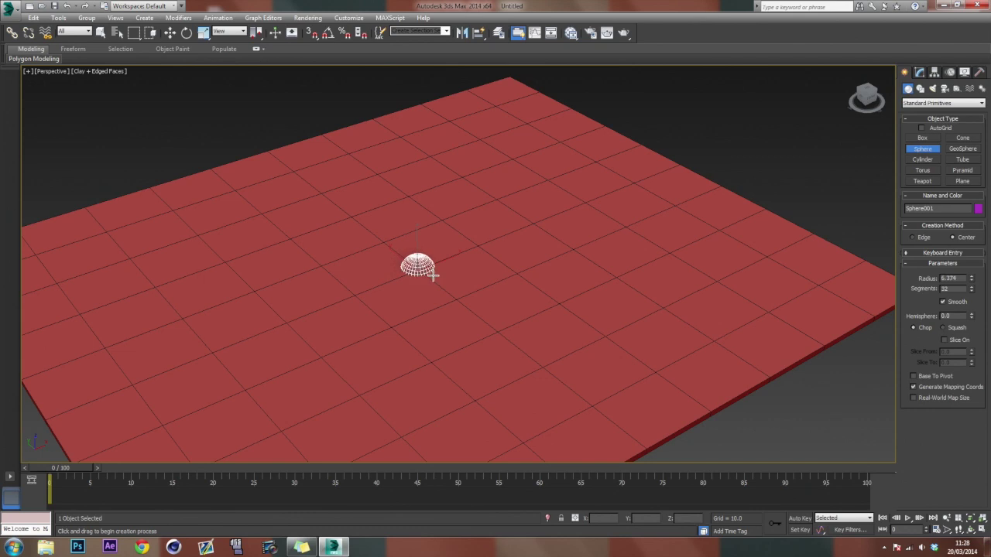
alt+middle_drag(423, 312, 443, 290)
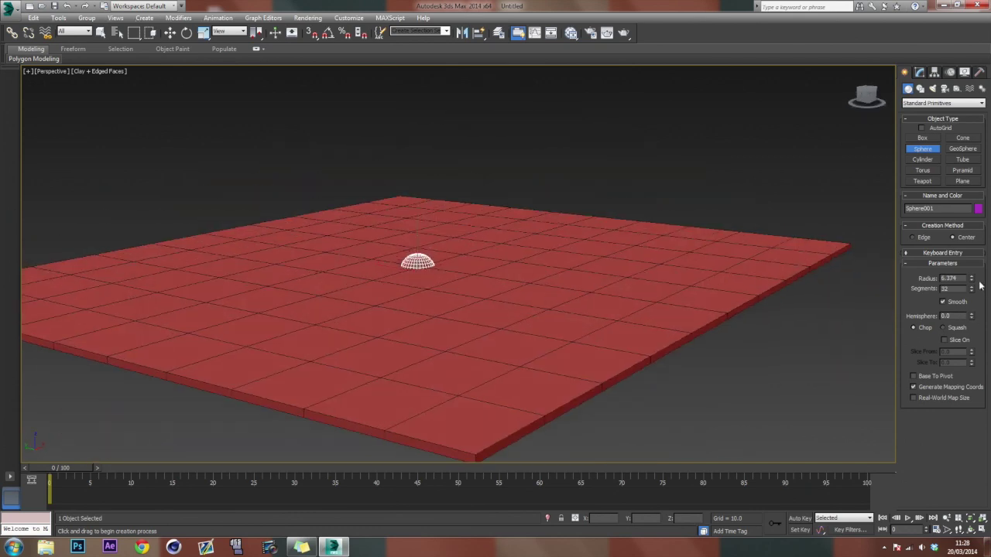
drag(971, 290, 966, 364)
Move the sphere across the slab and sink it to Z -5.812.
key(w)
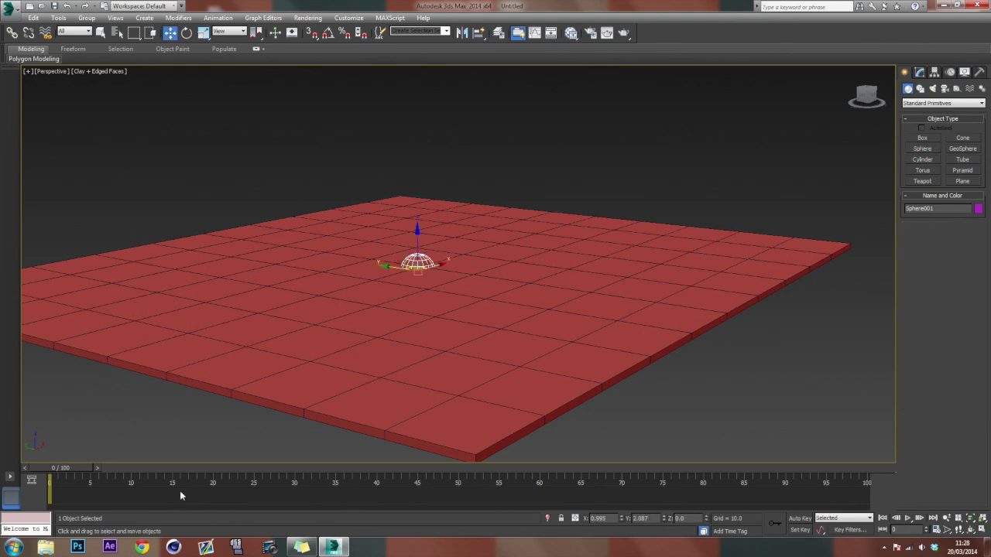
alt+middle_drag(431, 307, 485, 281)
drag(449, 257, 549, 241)
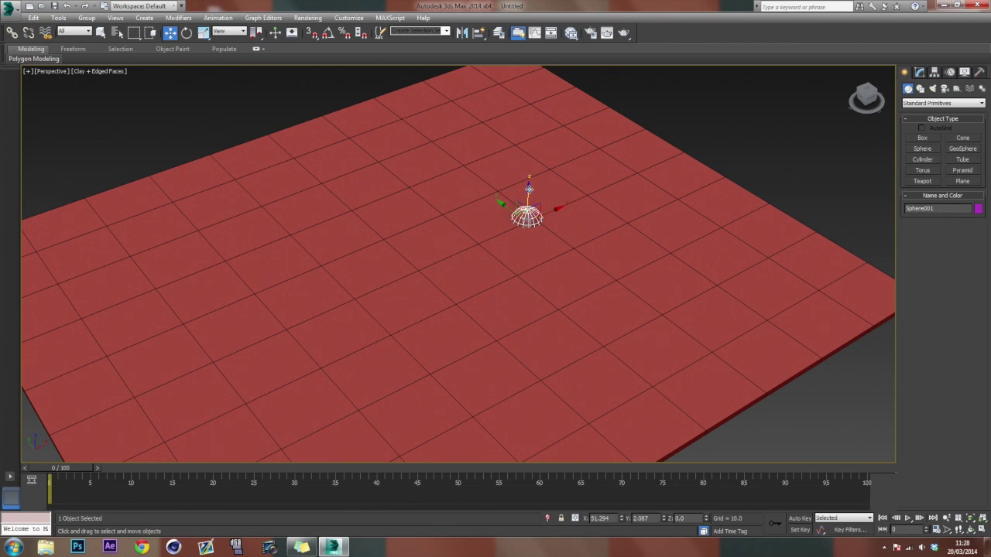
drag(529, 189, 528, 203)
alt+middle_drag(528, 203, 529, 244)
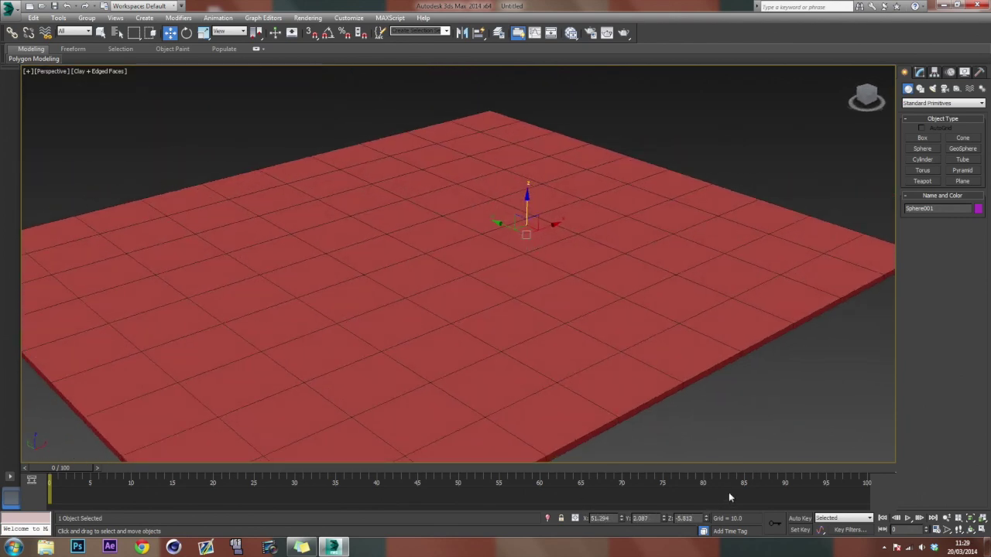
With Auto Key on, raise the sphere high above the slab to Z 63.42.
click(798, 518)
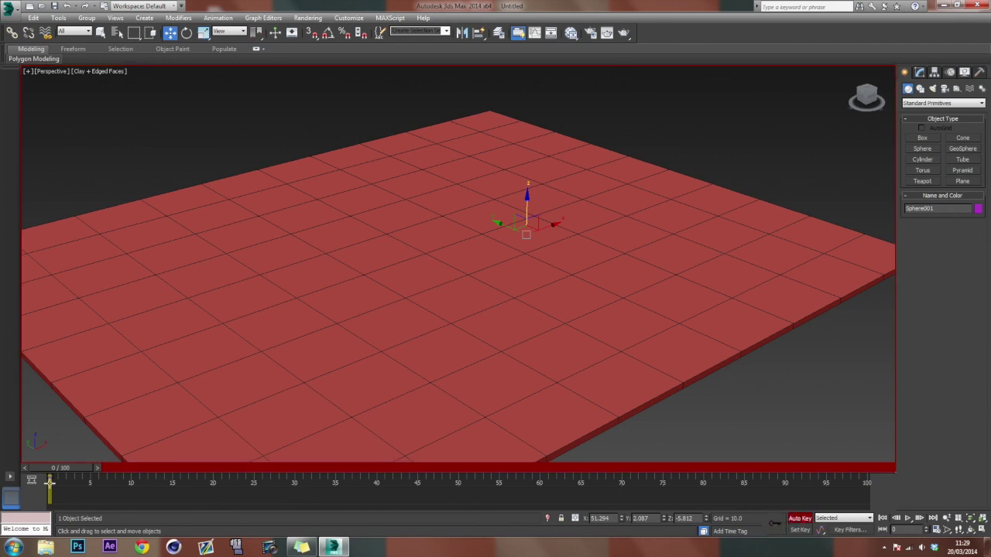
drag(48, 478, 171, 495)
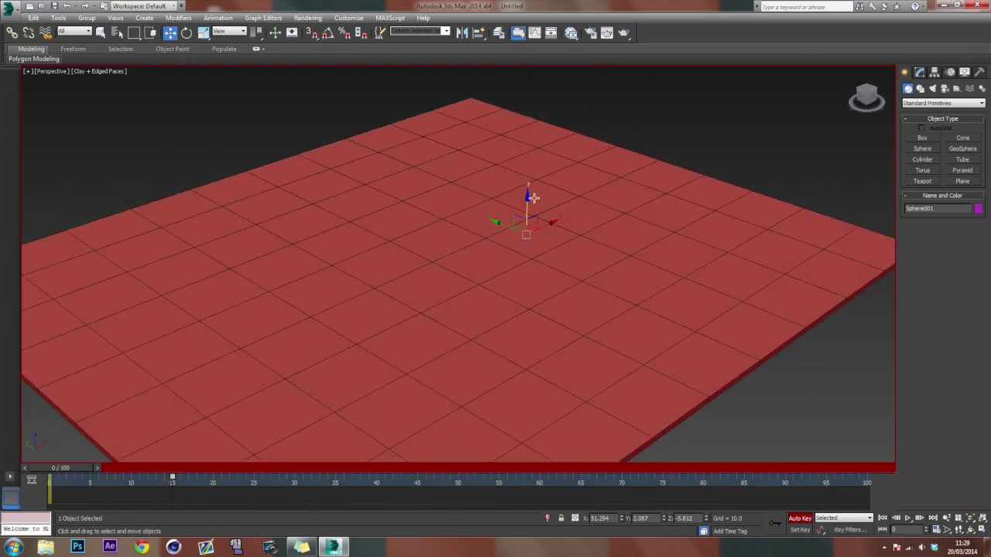
drag(525, 200, 529, 85)
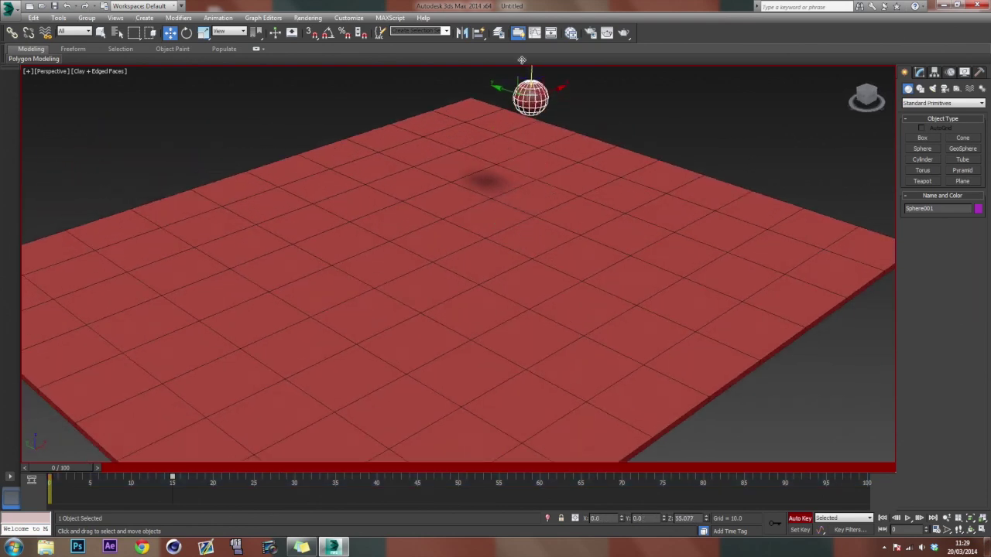
alt+middle_drag(530, 86, 470, 191)
drag(452, 186, 485, 179)
drag(453, 146, 451, 124)
Rotate the sphere for a spin and scrub frames 0–6 to check it.
key(e)
drag(468, 174, 589, 284)
key(q)
drag(51, 470, 99, 468)
key(e)
alt+middle_drag(406, 329, 419, 376)
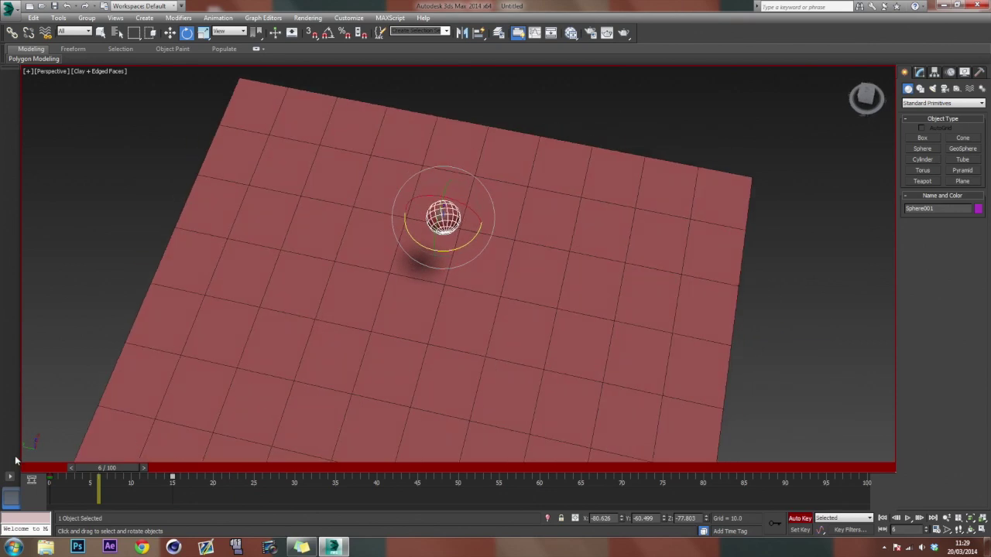
drag(120, 471, 48, 470)
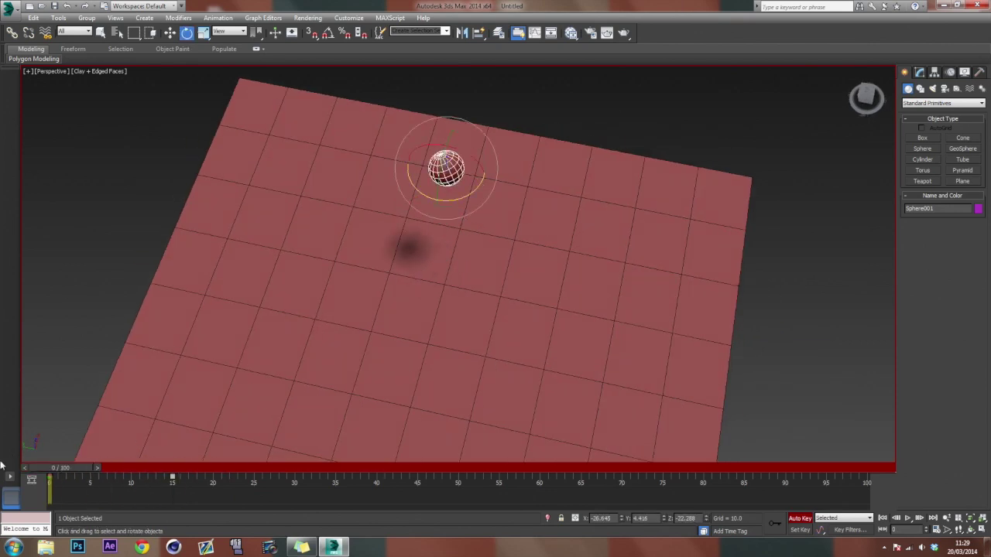
Shift the sphere toward the slab's far edge and scrub to frame 15 to review the drop.
key(w)
click(410, 163)
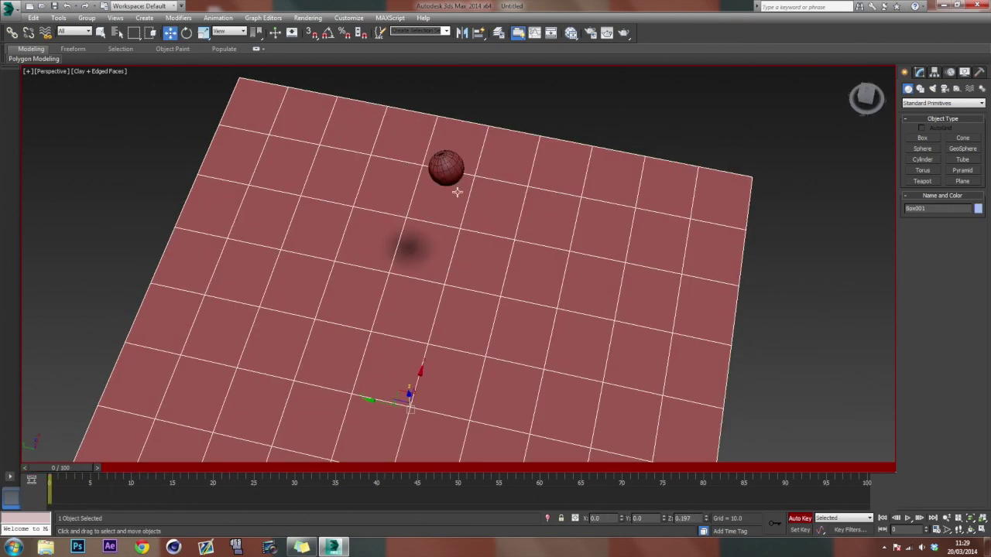
click(447, 168)
drag(405, 162, 412, 191)
drag(54, 470, 34, 474)
key(w)
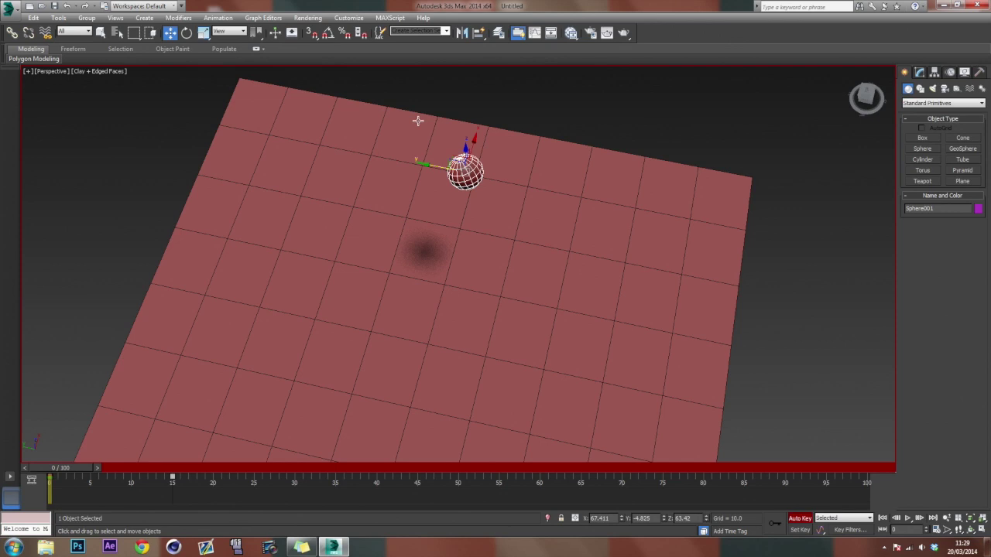
drag(465, 147, 505, 96)
alt+middle_drag(504, 96, 397, 245)
mouse_move(73, 470)
mouse_down()
mouse_move(205, 470)
mouse_move(70, 470)
mouse_move(191, 484)
mouse_move(66, 482)
mouse_move(262, 482)
mouse_move(74, 483)
mouse_up()
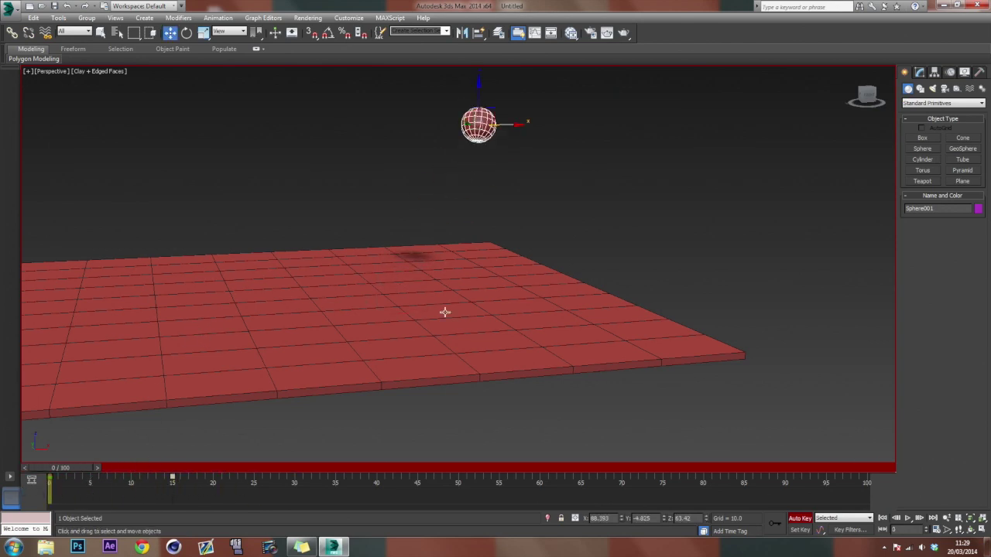
Reselect the sphere, shift it right along X, and scrub its bounce.
click(524, 126)
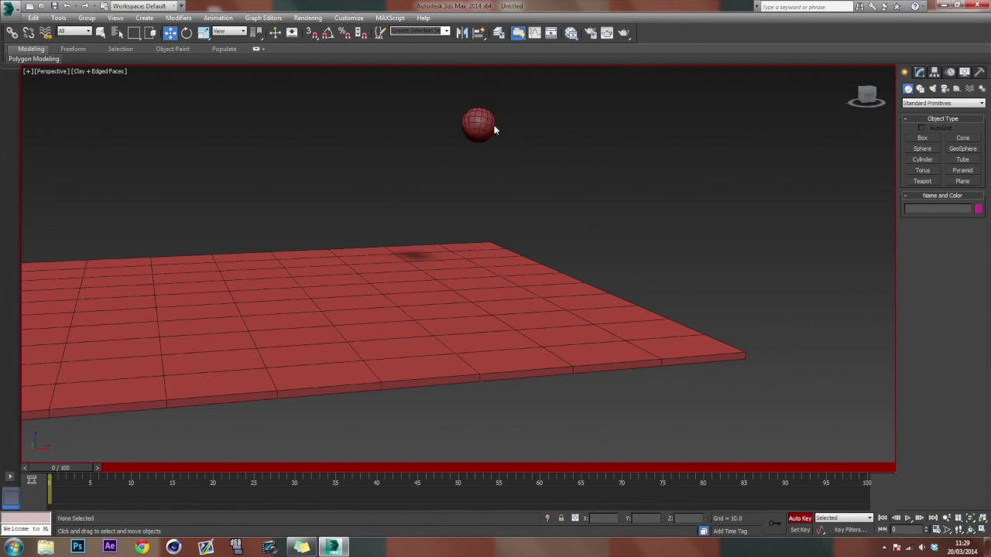
click(489, 126)
drag(520, 124, 566, 123)
drag(78, 476, 48, 477)
Turn off Auto Key, move the sphere to X 135.825, and play back the drop.
click(797, 519)
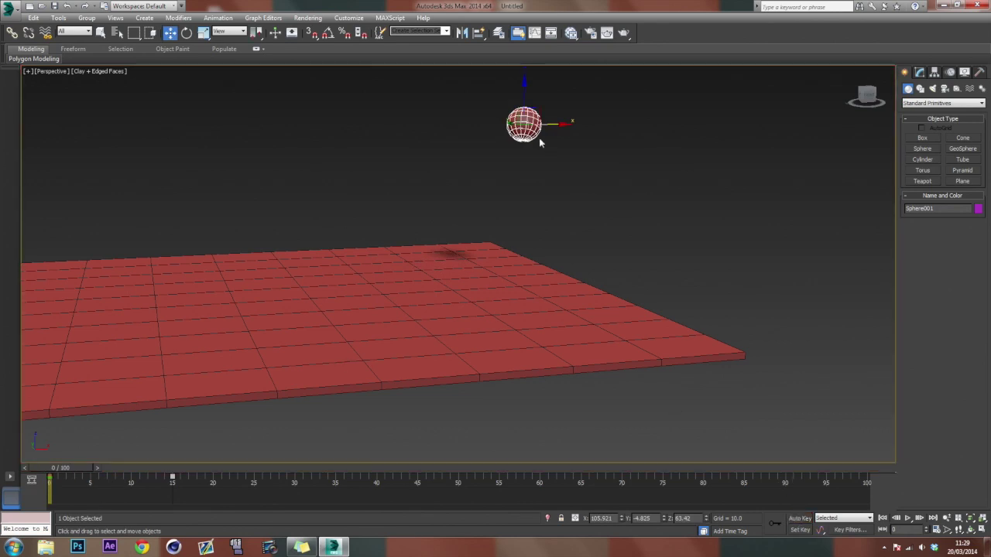
drag(559, 125, 633, 125)
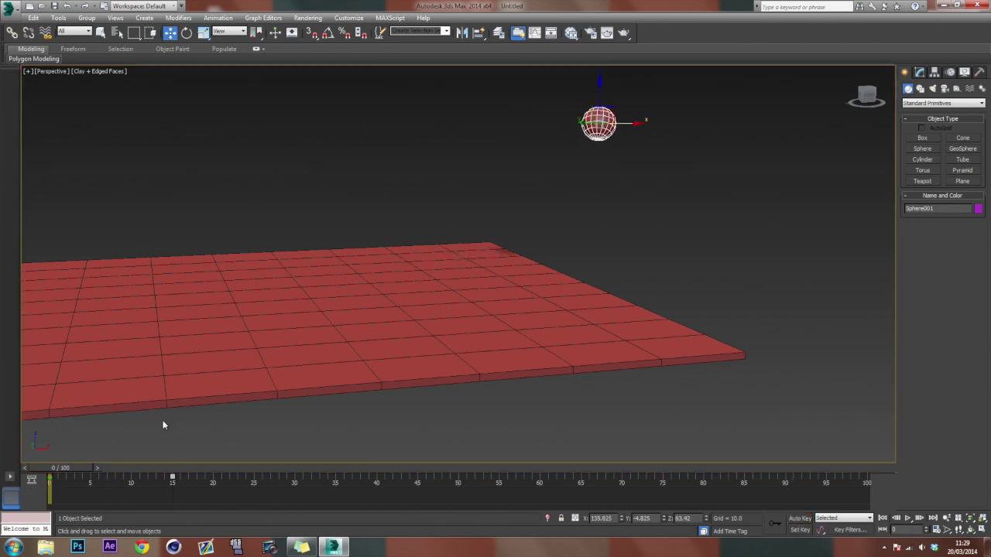
key(/)
key(Escape)
drag(78, 470, 1, 504)
key(w)
alt+middle_drag(382, 227, 457, 252)
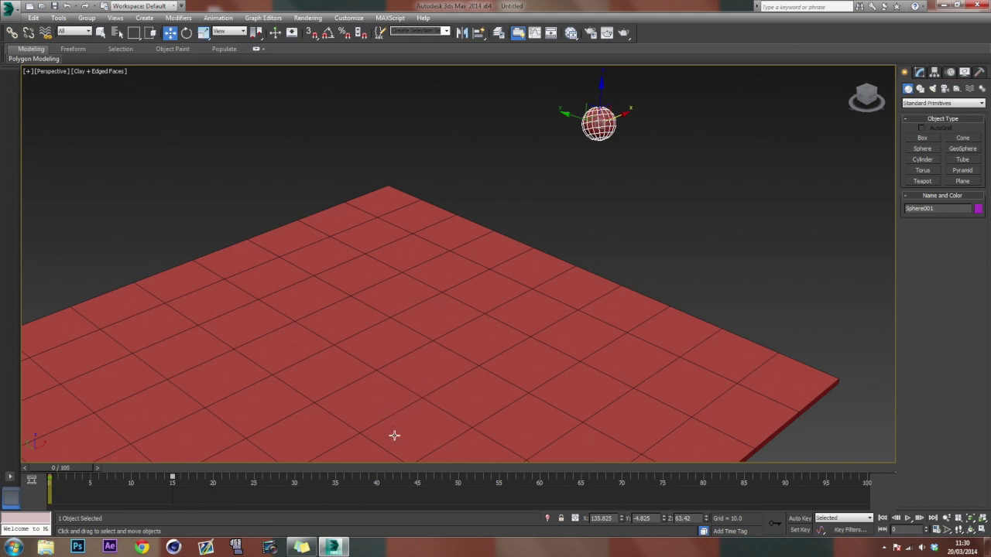
Switch the Create panel to the RayFire category and open the RayFire floater.
click(914, 103)
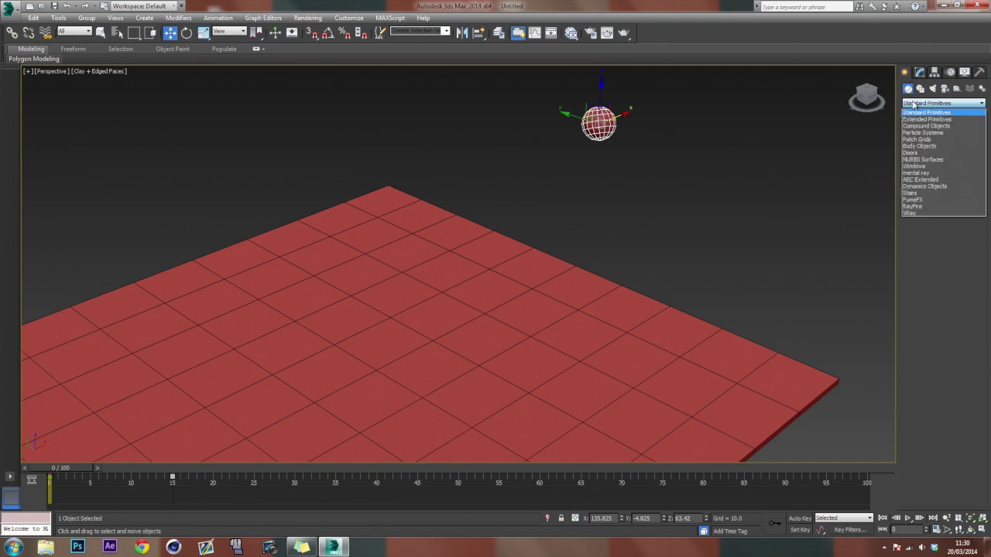
click(920, 207)
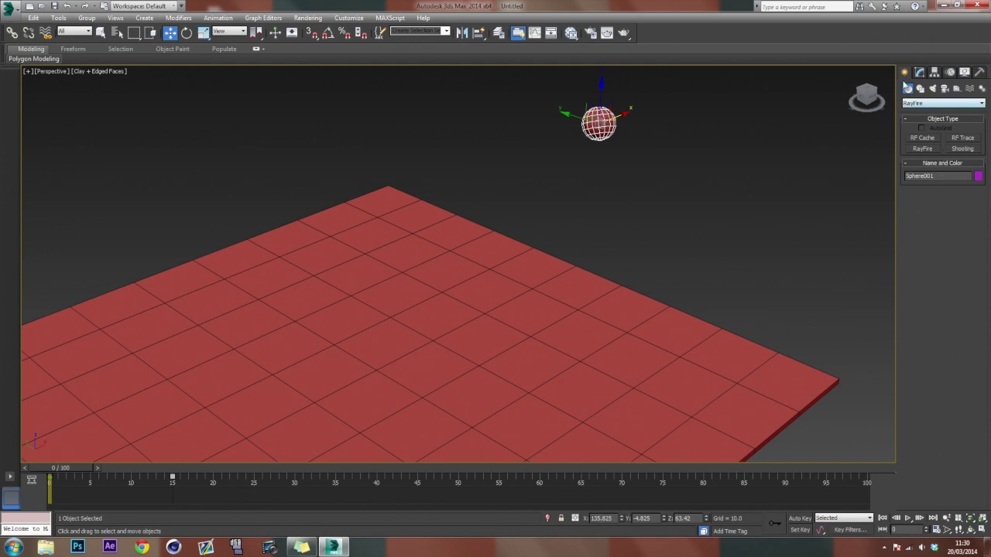
click(908, 105)
click(912, 105)
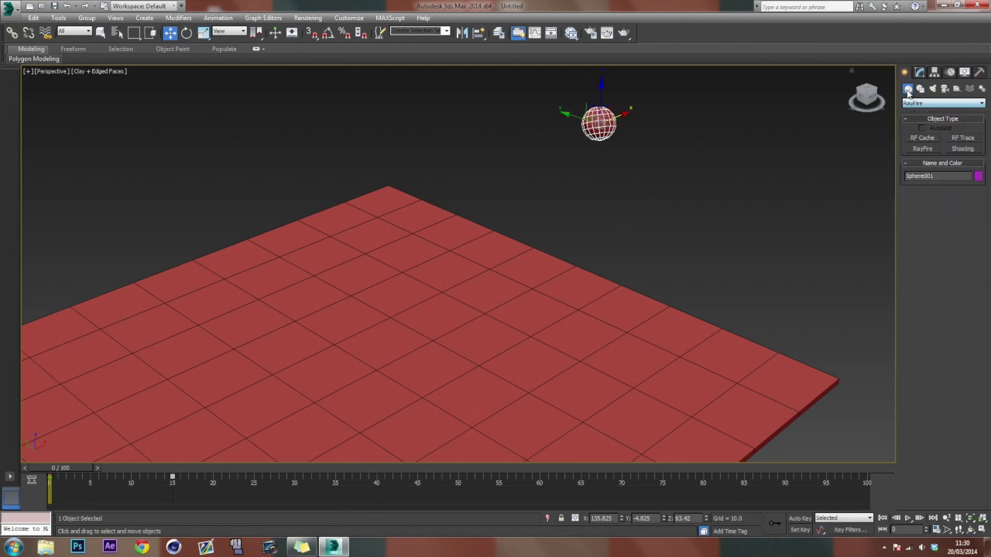
click(912, 105)
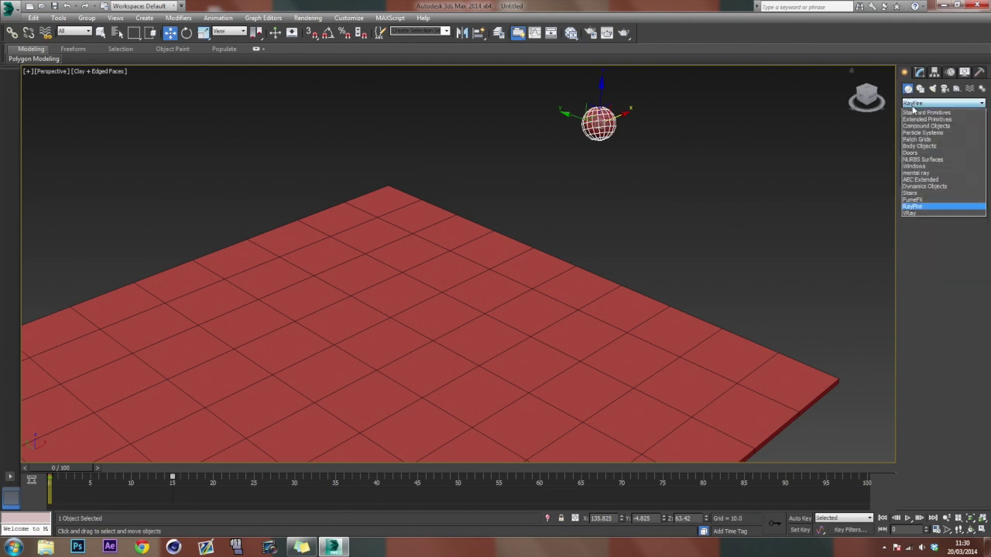
click(914, 208)
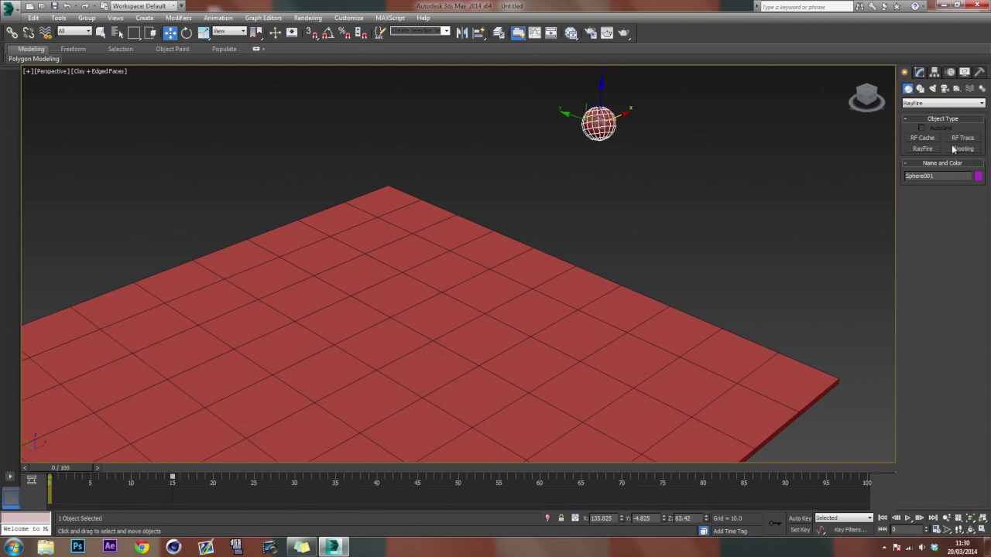
click(930, 150)
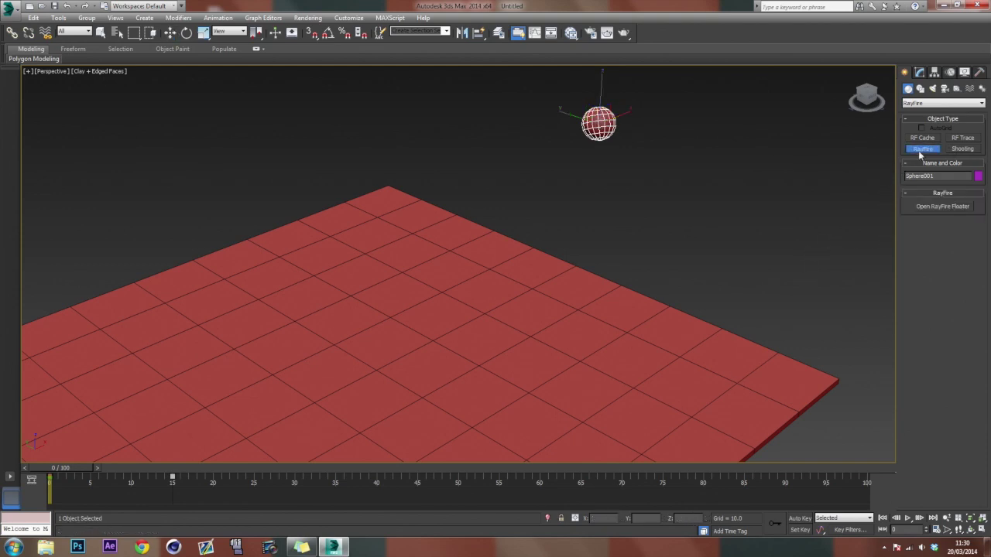
click(943, 207)
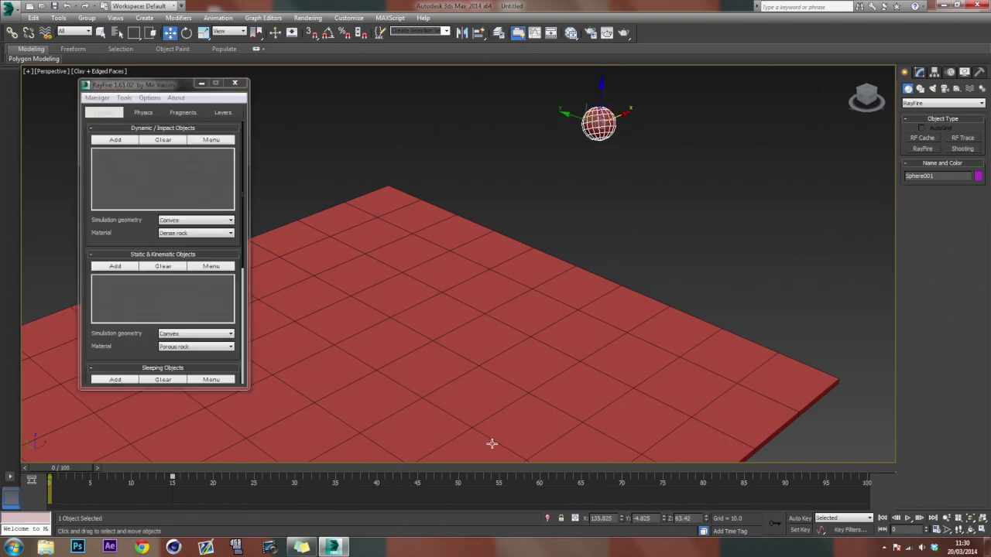
Save the scene to the Desktop as Tutorial.max.
key(ctrl+o)
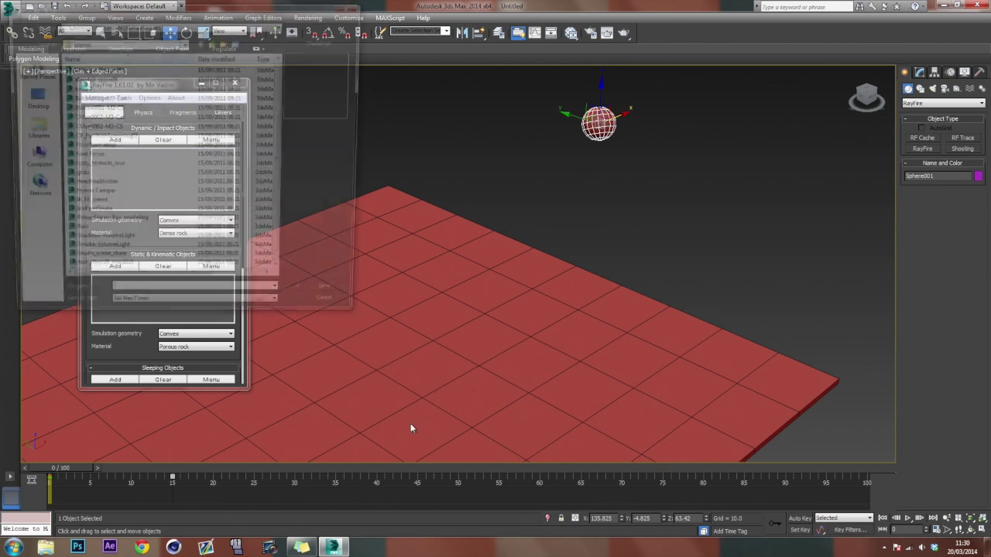
click(29, 68)
click(43, 96)
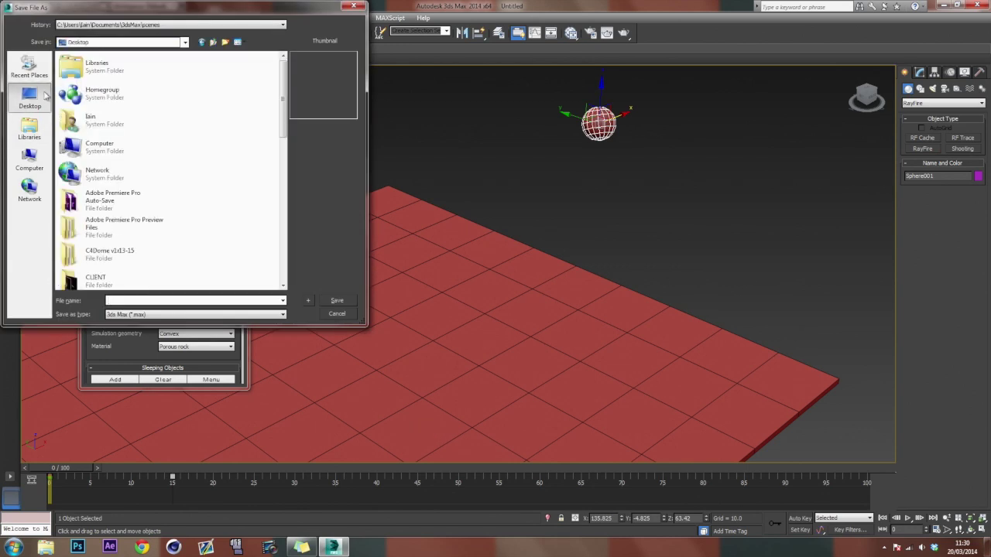
click(141, 301)
text(Tutorial)
key(Return)
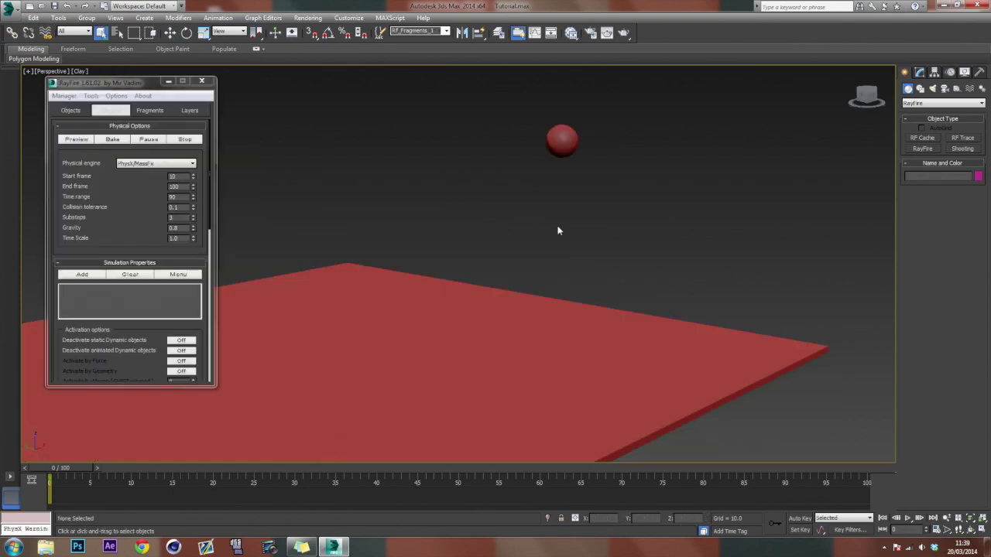
Select Sphere001, confirm it is dynamic and Box001 static, then go to the Fragments tab.
click(564, 138)
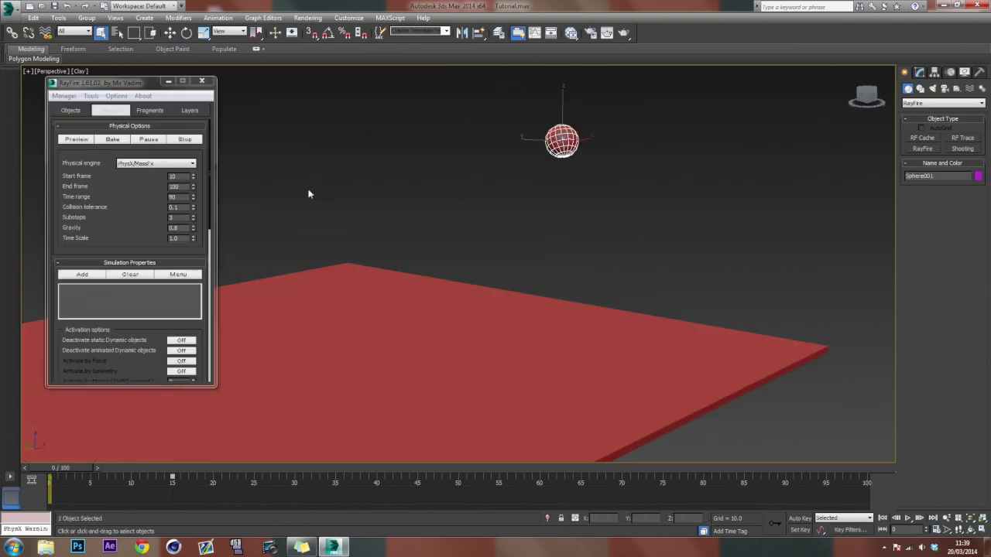
click(58, 110)
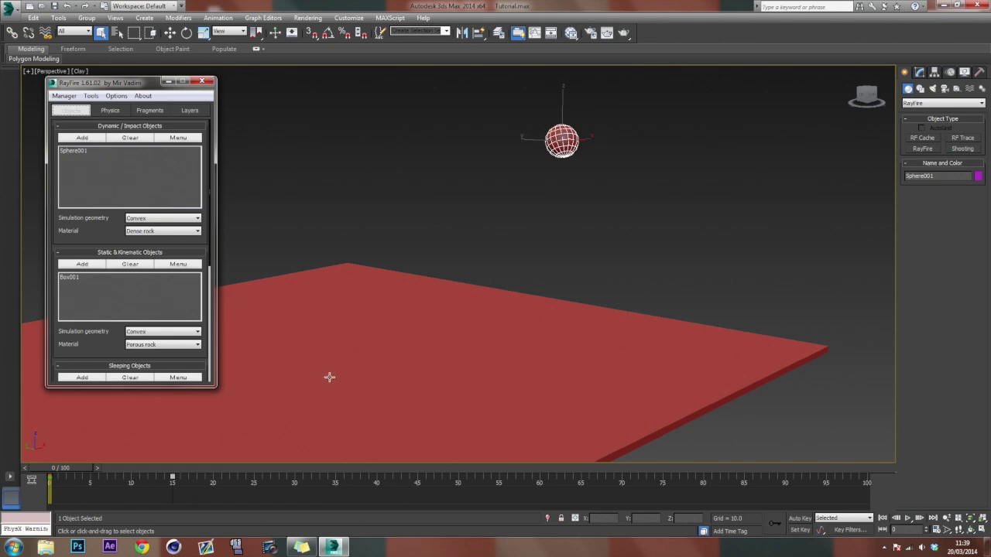
click(144, 110)
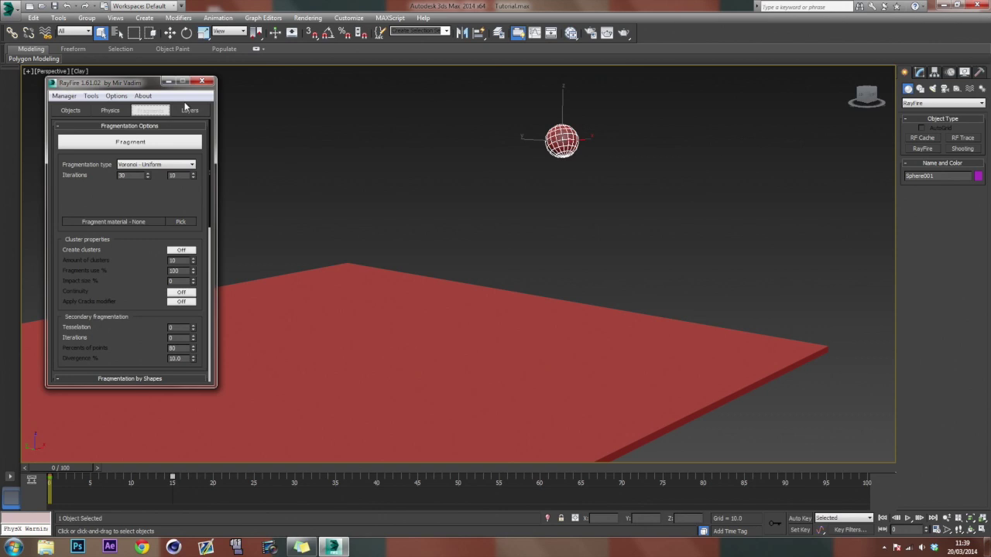
Set Voronoi - Uniform iterations to 10, fragment the sphere, and marquee-select all 10 pieces.
double_click(122, 175)
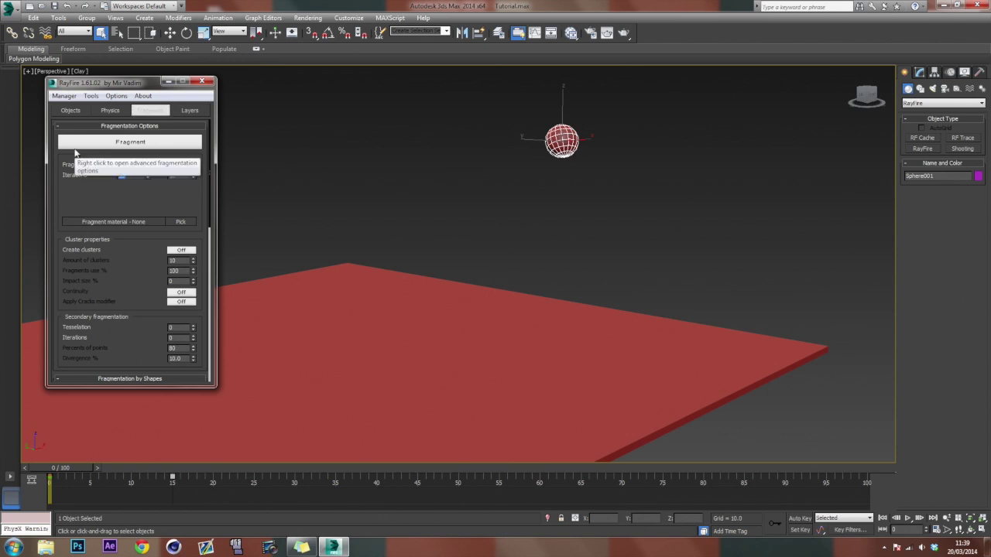
text(10)
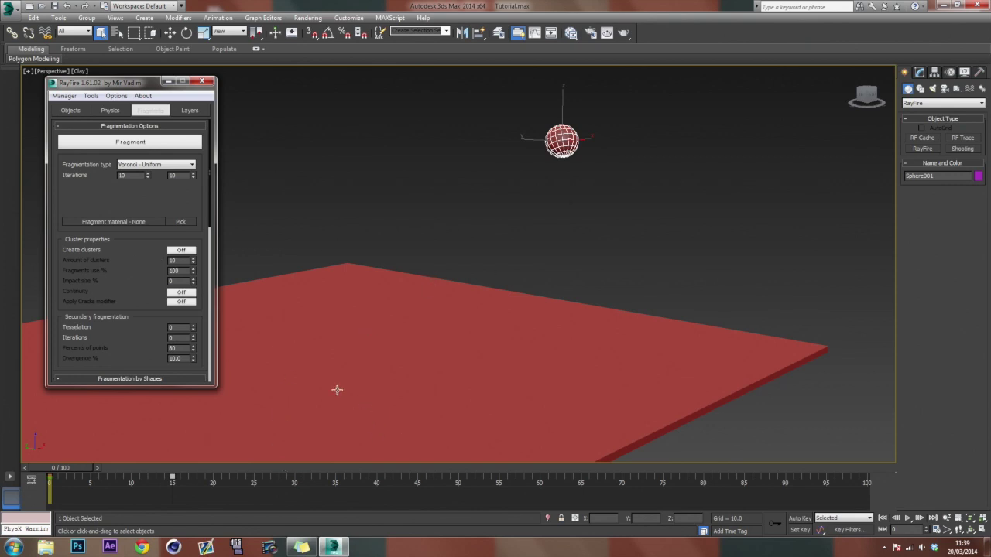
click(130, 142)
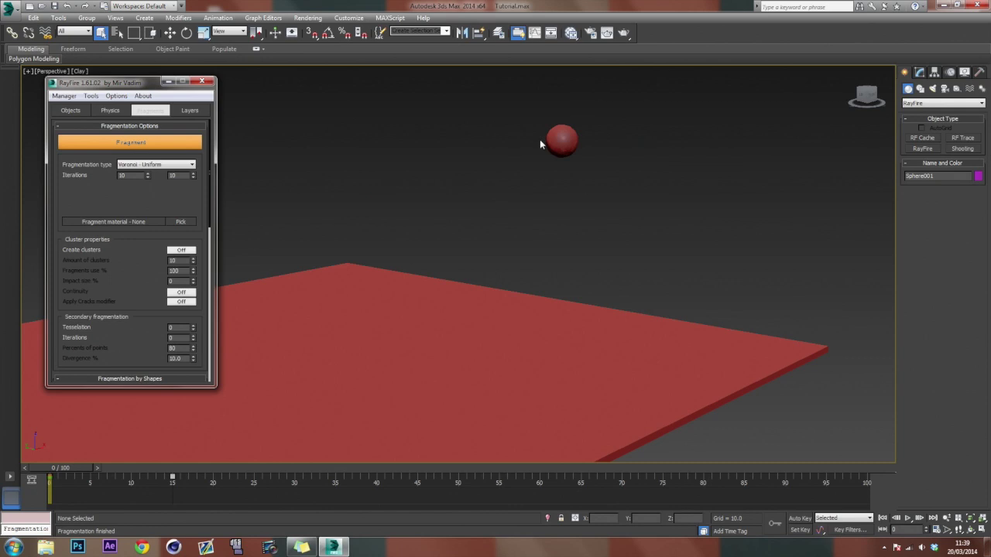
click(676, 169)
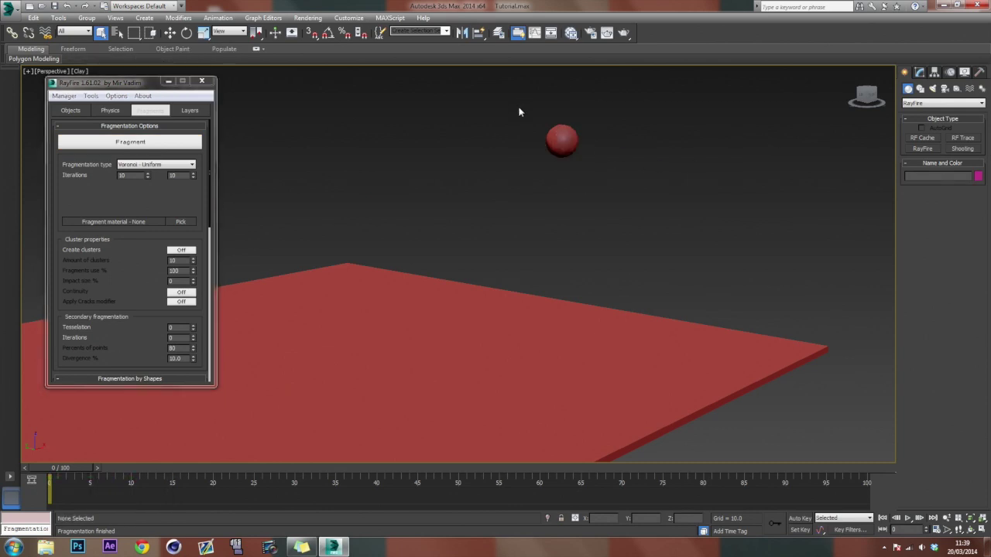
drag(522, 109, 686, 249)
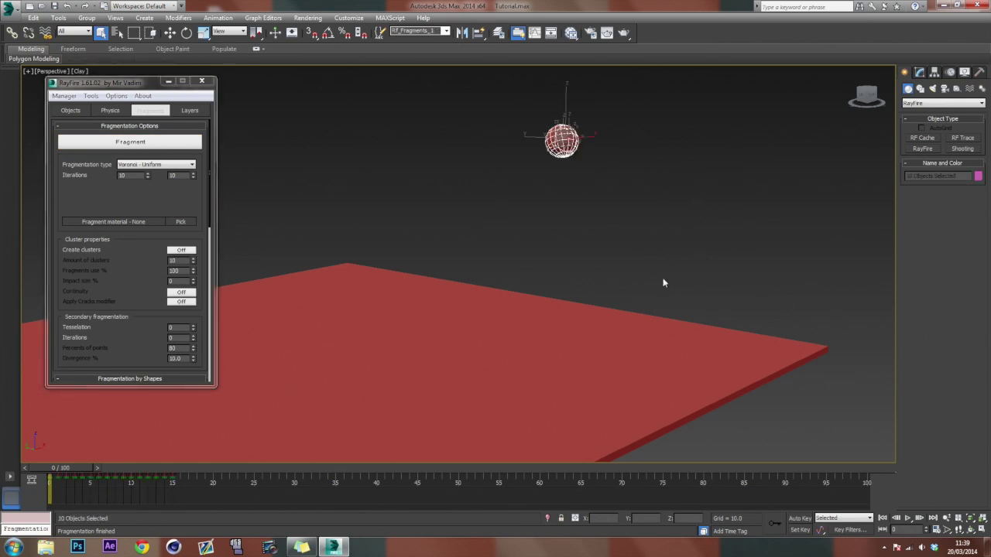
Preview the sphere's fall, open RayFire's physics options, and select the keys from frame 1 to 15.
drag(66, 470, 137, 488)
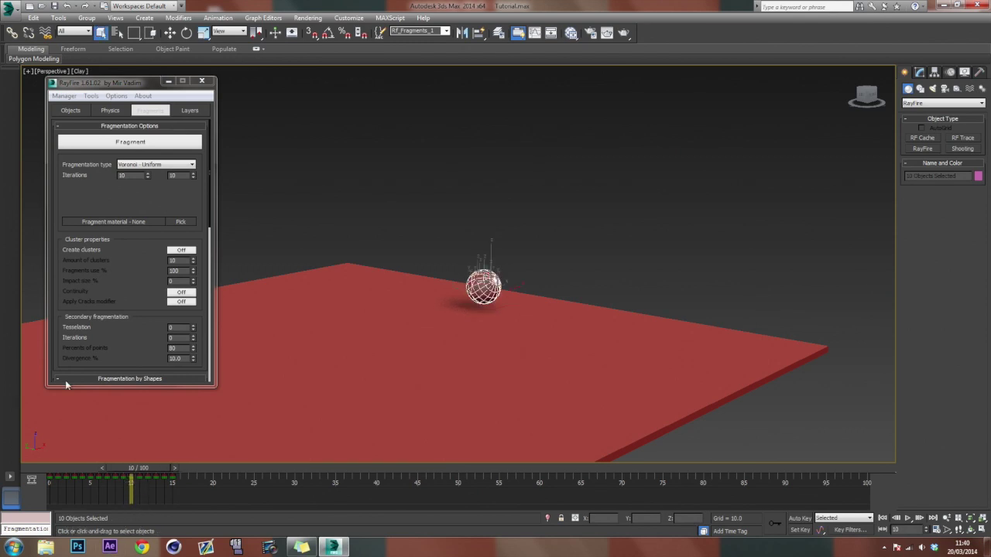
click(109, 112)
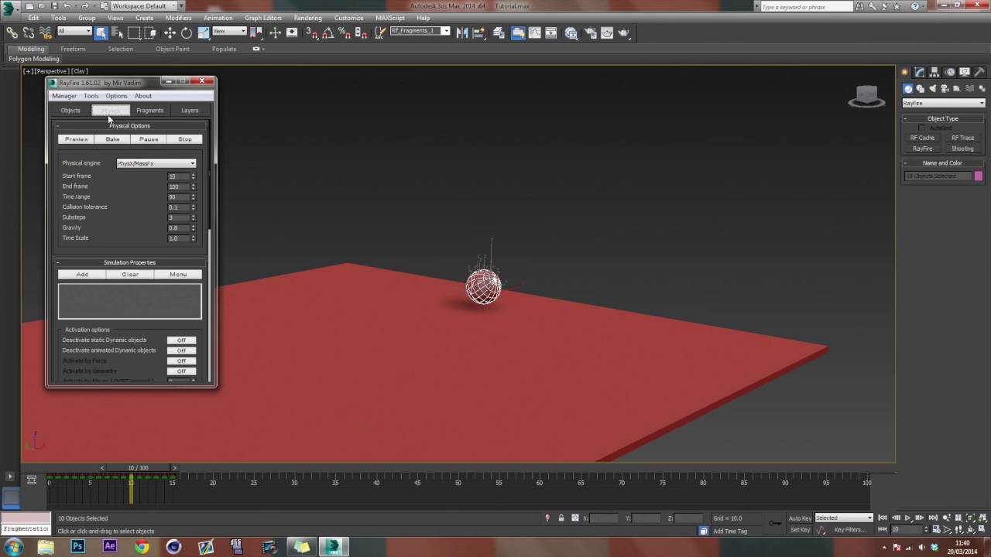
drag(133, 468, 91, 469)
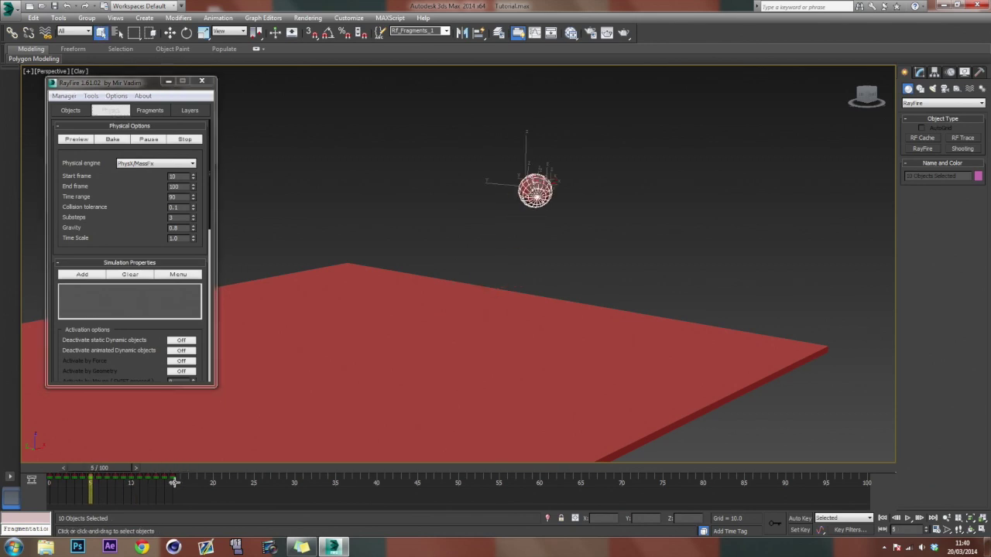
drag(190, 475, 27, 490)
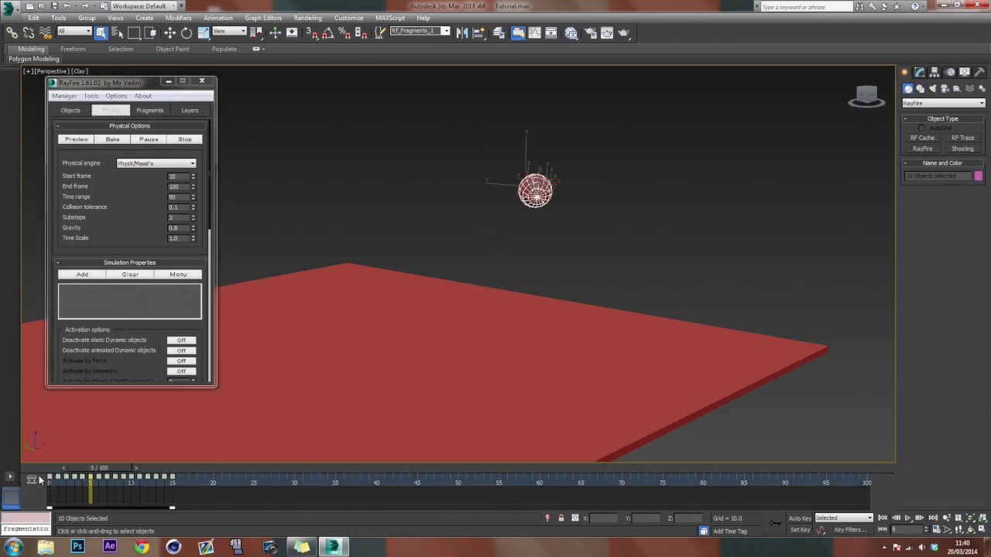
drag(220, 484, 58, 484)
key(Delete)
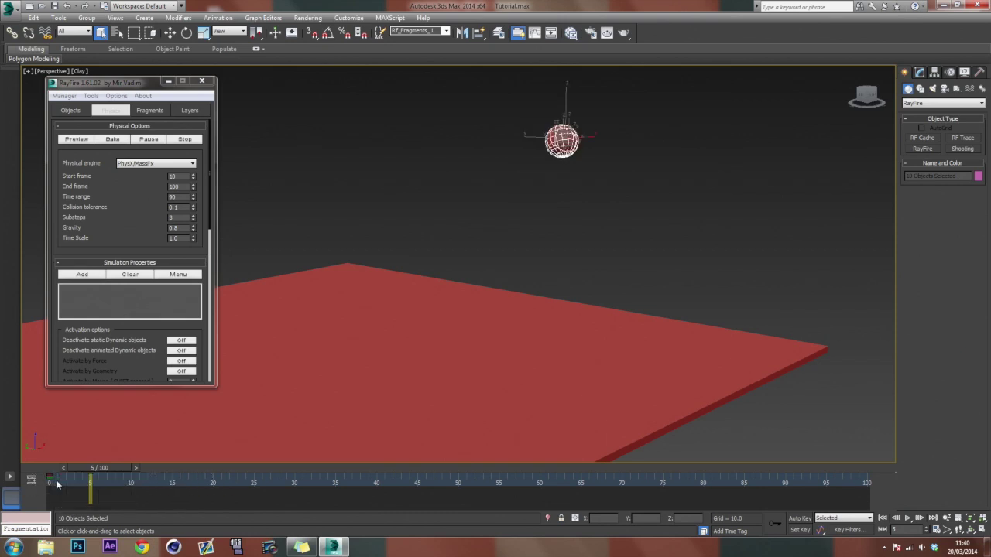
key(ctrl+z)
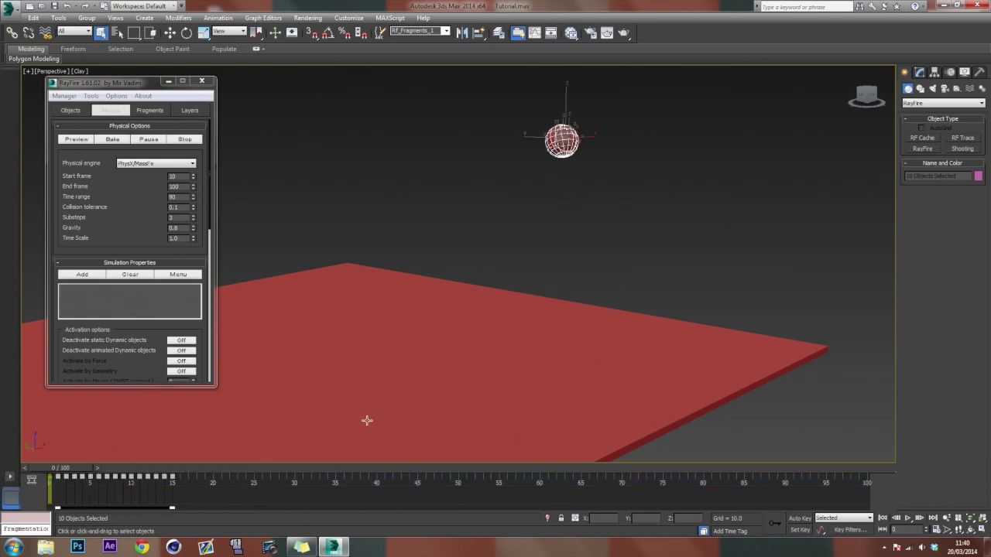
Move the sphere's frame-14 key to frame 11 and scrub to check the quicker landing.
drag(71, 469, 6, 460)
drag(78, 467, 161, 476)
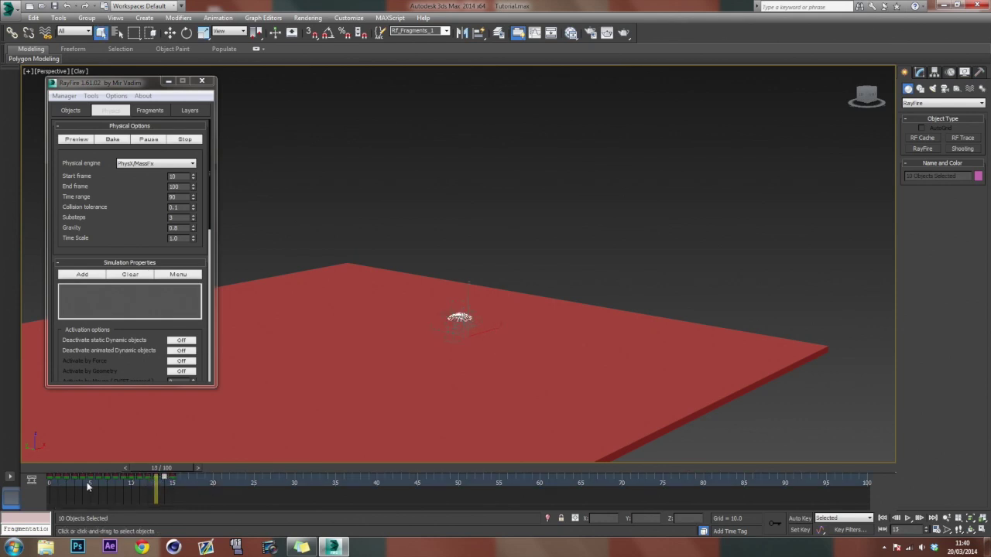
drag(165, 486, 143, 492)
click(58, 494)
mouse_move(140, 477)
mouse_down()
mouse_move(50, 480)
mouse_move(117, 489)
mouse_move(109, 497)
mouse_move(157, 496)
mouse_move(123, 483)
mouse_move(175, 470)
mouse_move(134, 480)
mouse_move(142, 476)
mouse_up()
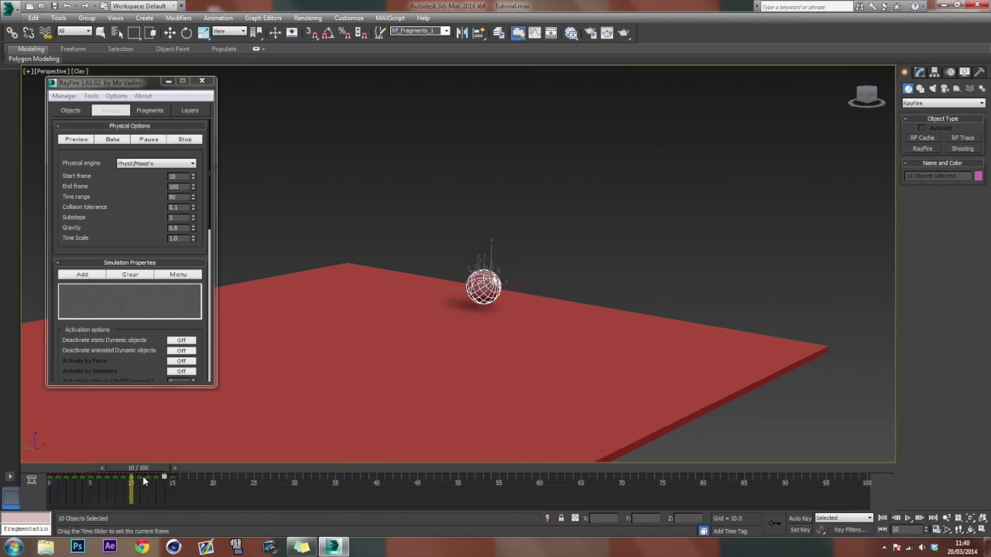
Zoom in on the sphere and step frame by frame around frame 10 to watch it land.
scroll(512, 288, up, 5)
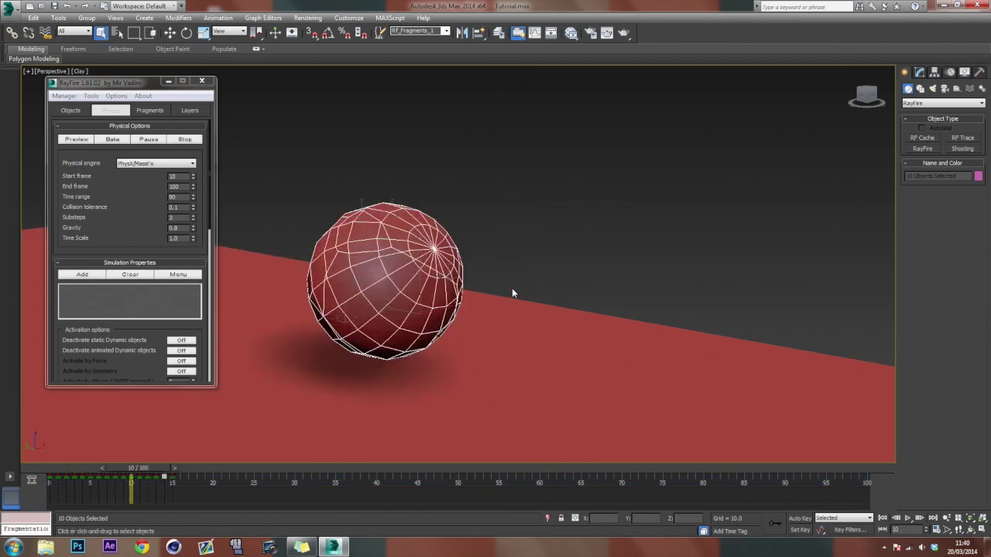
alt+middle_drag(512, 288, 549, 385)
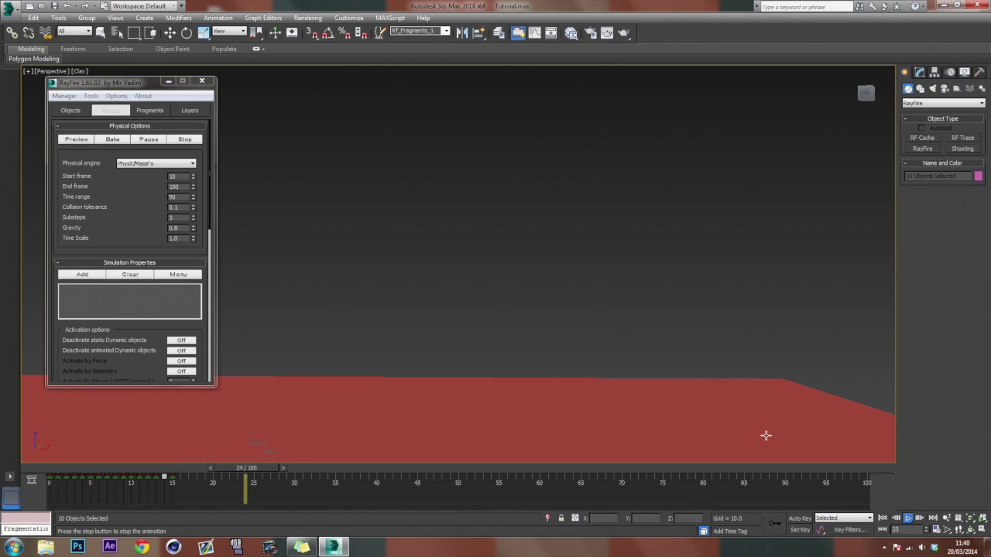
key(slash)
key(comma)
key(comma)
key(comma)
key(comma)
key(comma)
key(comma)
key(comma)
key(comma)
key(comma)
key(comma)
key(comma)
key(comma)
key(comma)
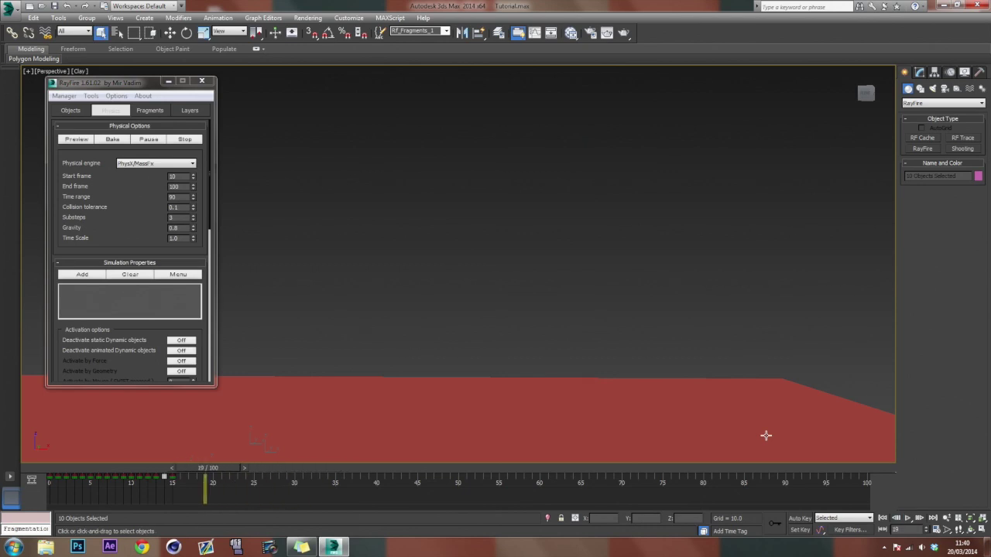
key(comma)
key(comma)
key(comma)
key(comma)
key(comma)
key(comma)
key(comma)
key(comma)
key(comma)
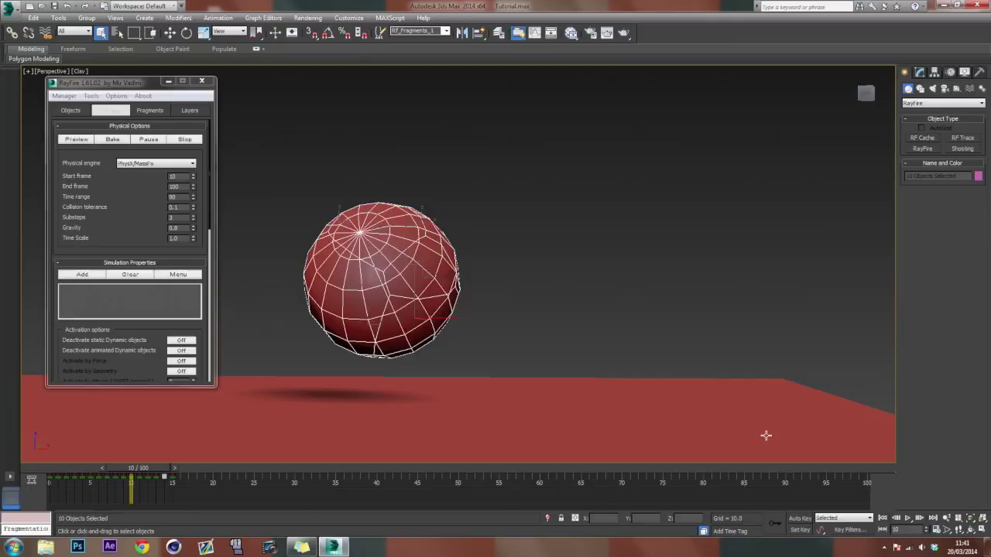
key(period)
key(period)
key(period)
key(comma)
key(comma)
key(comma)
key(period)
key(period)
key(period)
key(comma)
key(comma)
key(comma)
Set RayFire Gravity to 0.7 and Time Scale to 0.6.
click(174, 177)
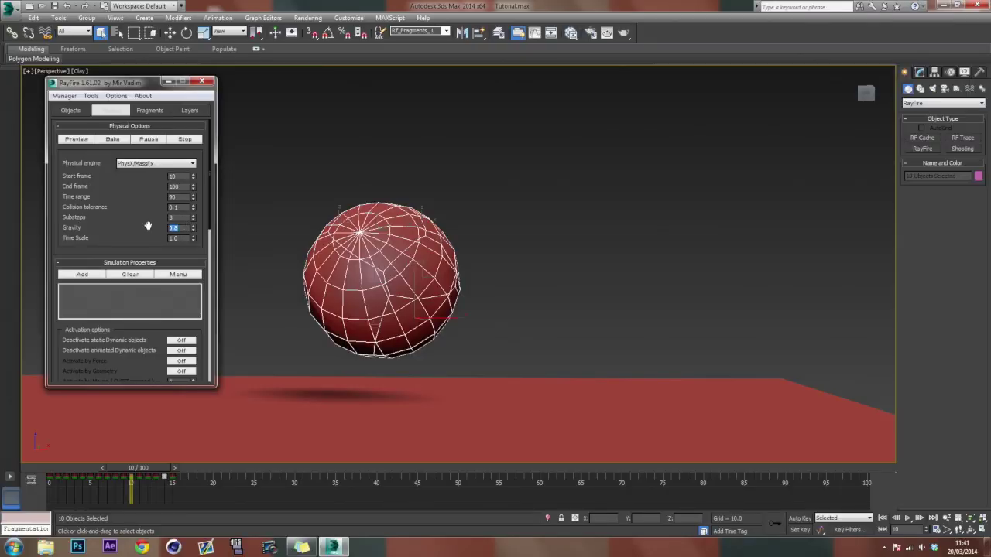
text(-)
key(Tab)
drag(118, 244, 133, 193)
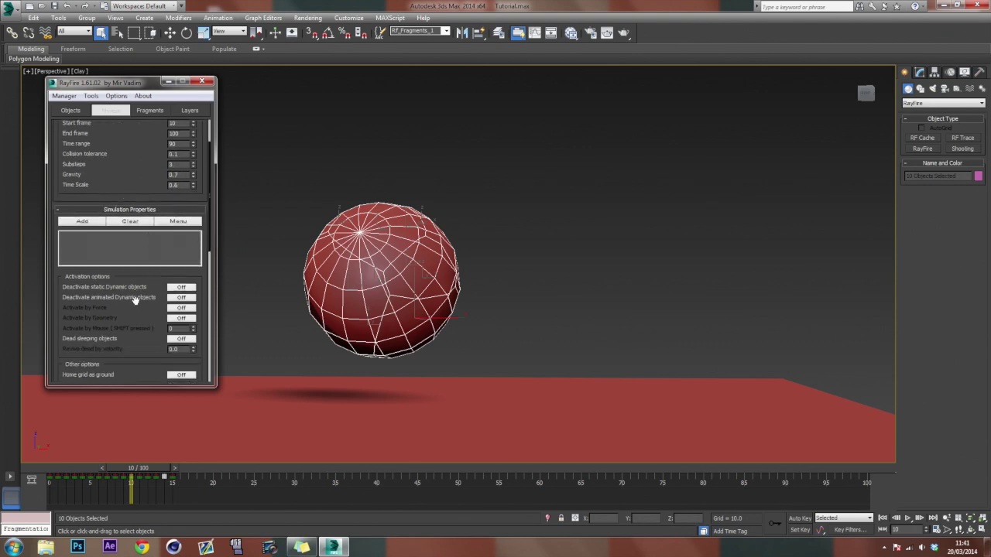
drag(135, 302, 147, 159)
scroll(147, 159, down, 5)
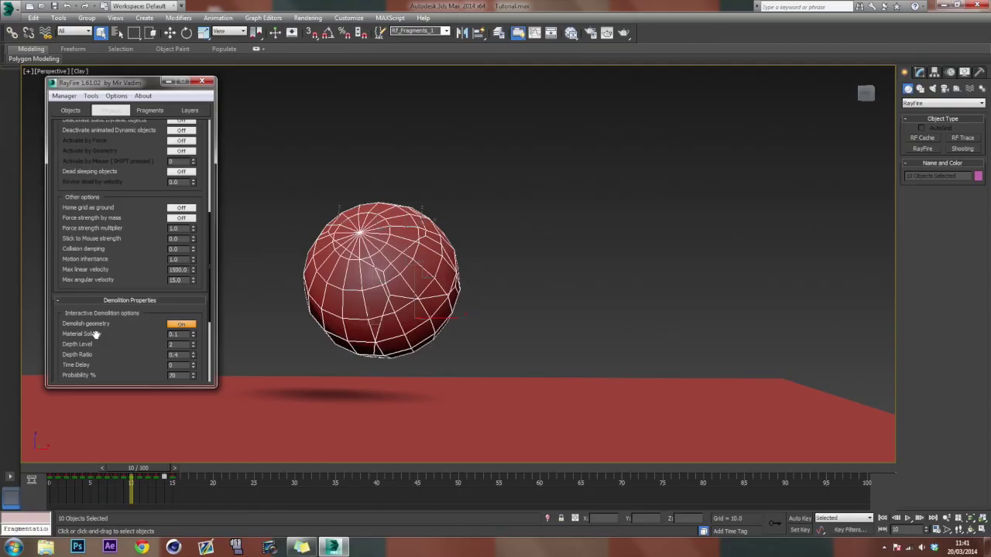
Keep geometry demolition on; set Material Solidity 0.2, Demolition by Velocity 3.0, Probability 40%.
scroll(85, 190, up, 2)
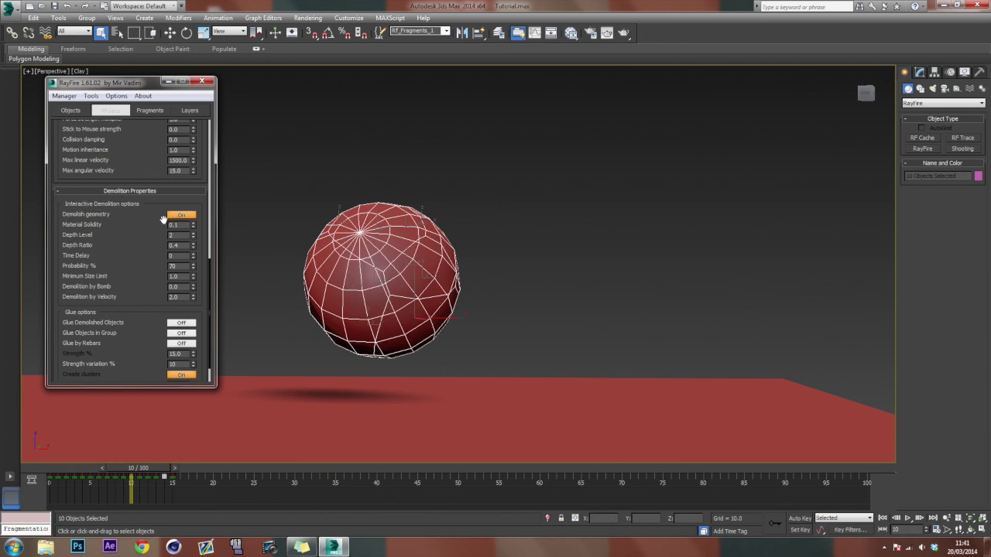
click(180, 214)
click(180, 214)
text(0.2)
key(Return)
click(184, 297)
click(165, 266)
Rewind to frame 0, tilt the view toward the red plane, and bake the RayFire simulation.
drag(152, 469, 74, 469)
mouse_move(493, 329)
alt+middle_down()
mouse_move(485, 314)
mouse_move(511, 309)
mouse_move(478, 321)
alt+middle_up()
scroll(508, 312, down, 5)
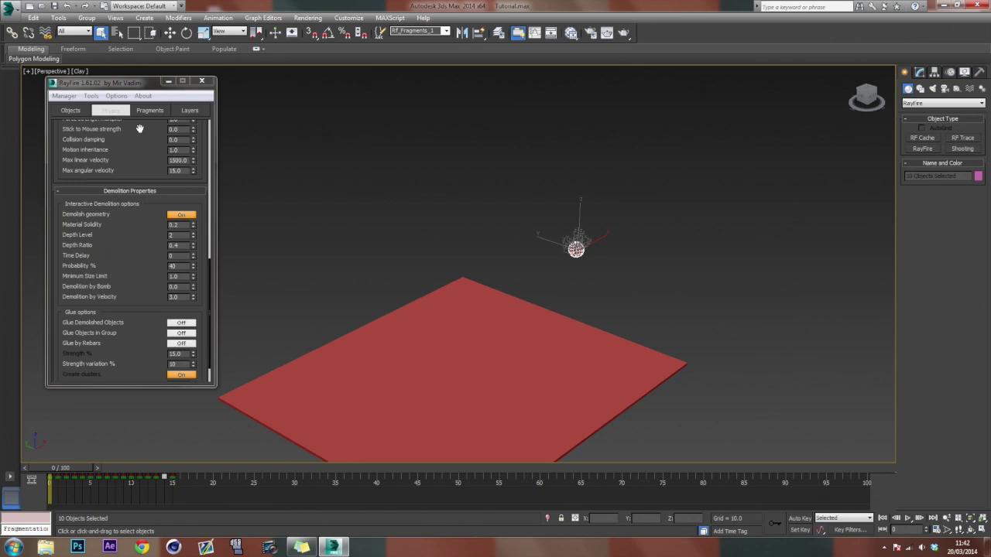
drag(137, 128, 130, 403)
drag(129, 188, 120, 394)
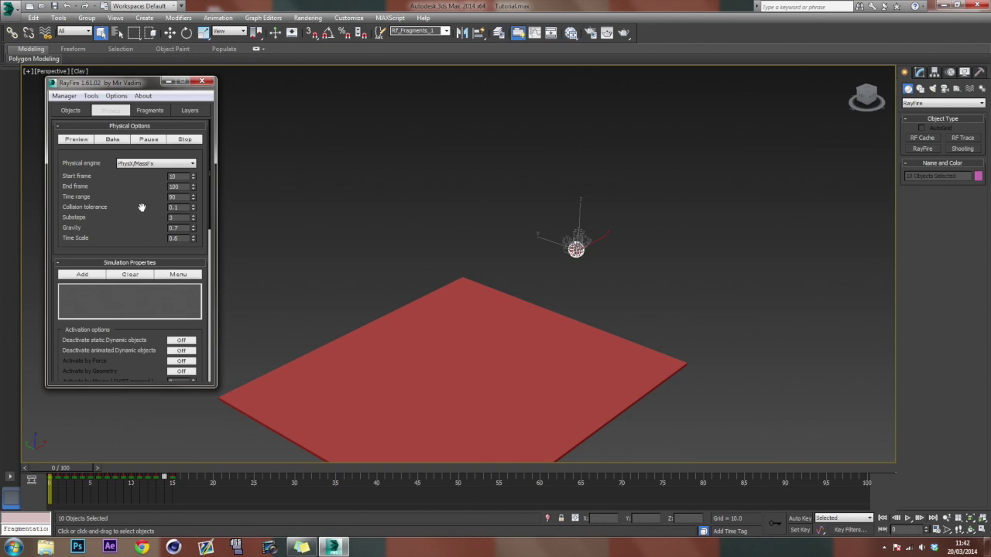
click(113, 140)
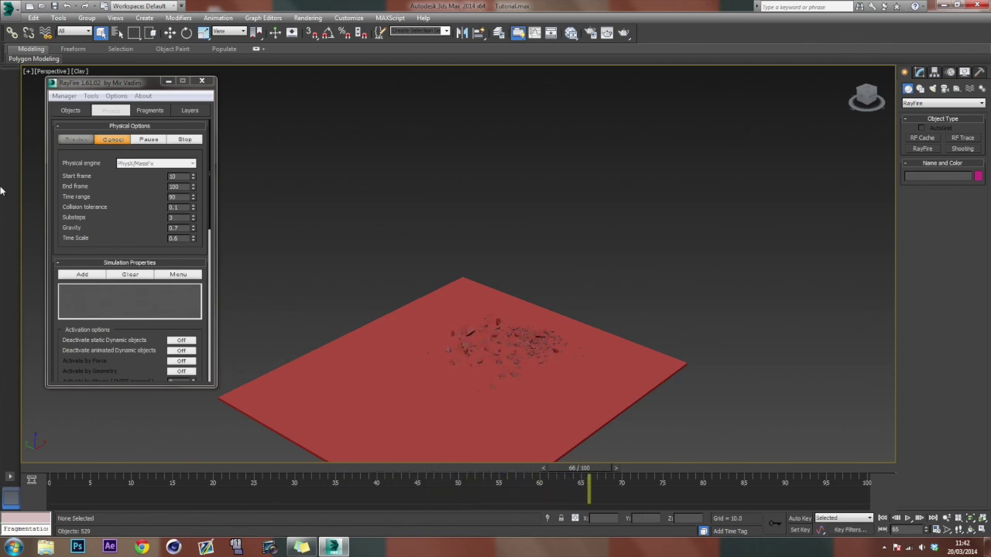
Orbit lower around the fragments and scrub from the intact sphere through the shatter.
scroll(546, 383, up, 3)
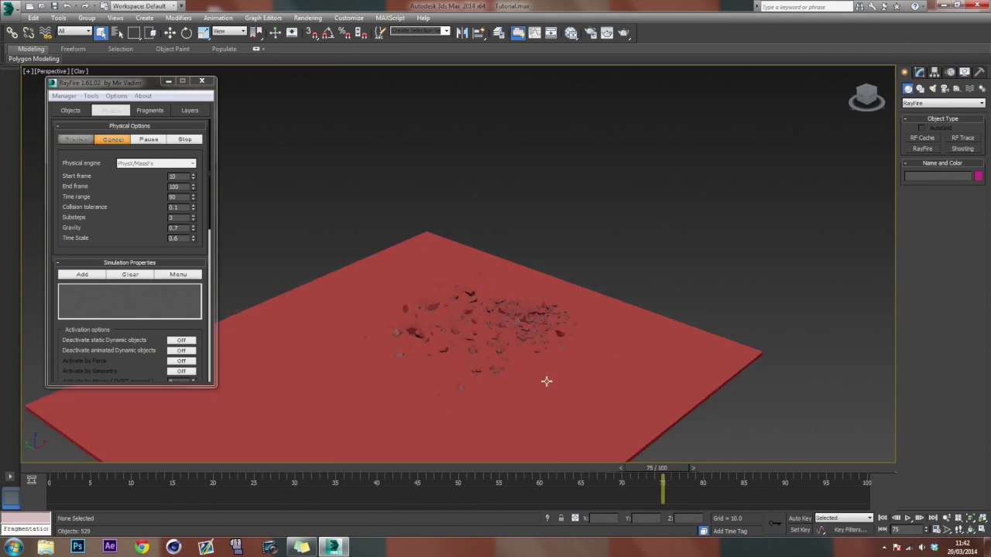
scroll(520, 361, up, 8)
scroll(520, 364, down, 10)
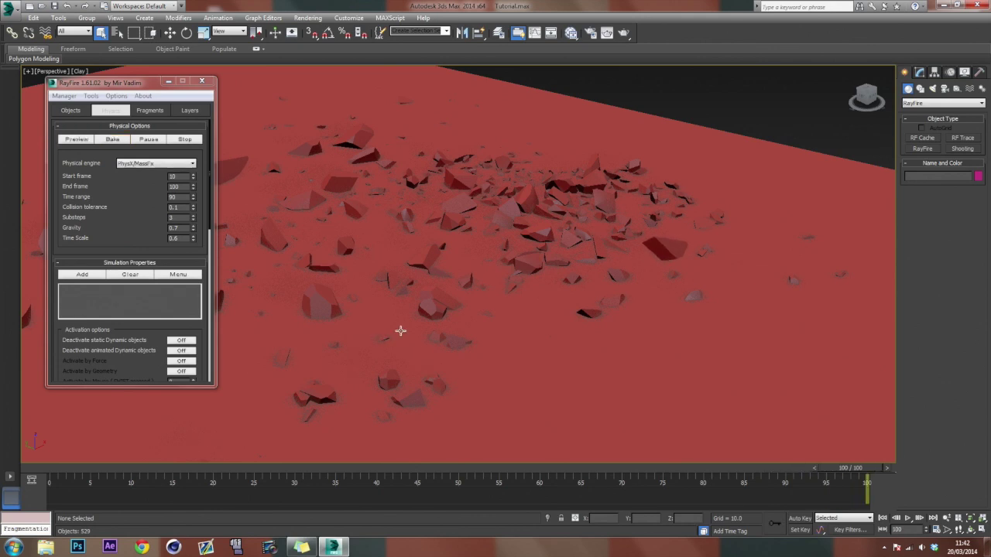
mouse_move(398, 332)
alt+middle_down()
mouse_move(405, 316)
mouse_move(410, 329)
alt+middle_up()
drag(852, 468, 127, 471)
alt+middle_drag(573, 101, 536, 169)
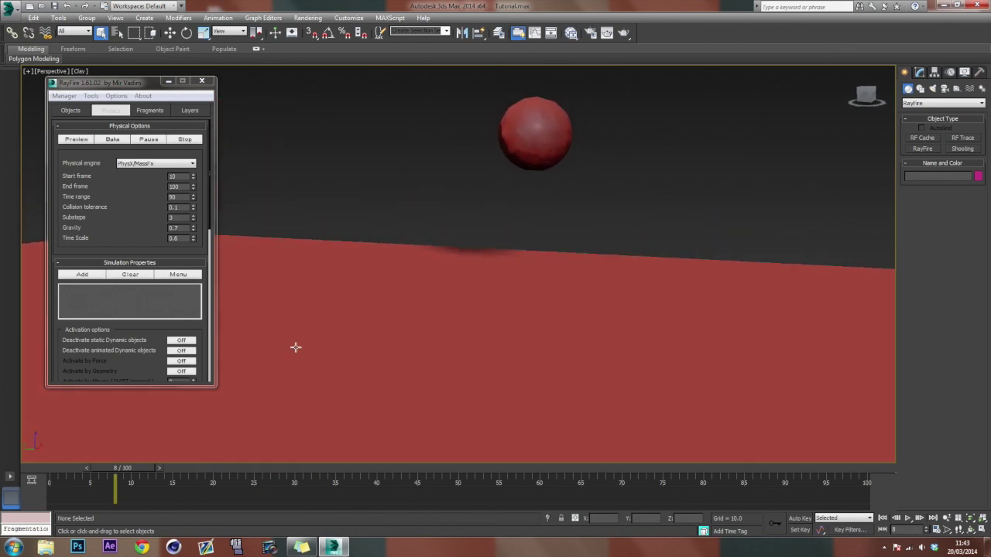
drag(171, 469, 551, 441)
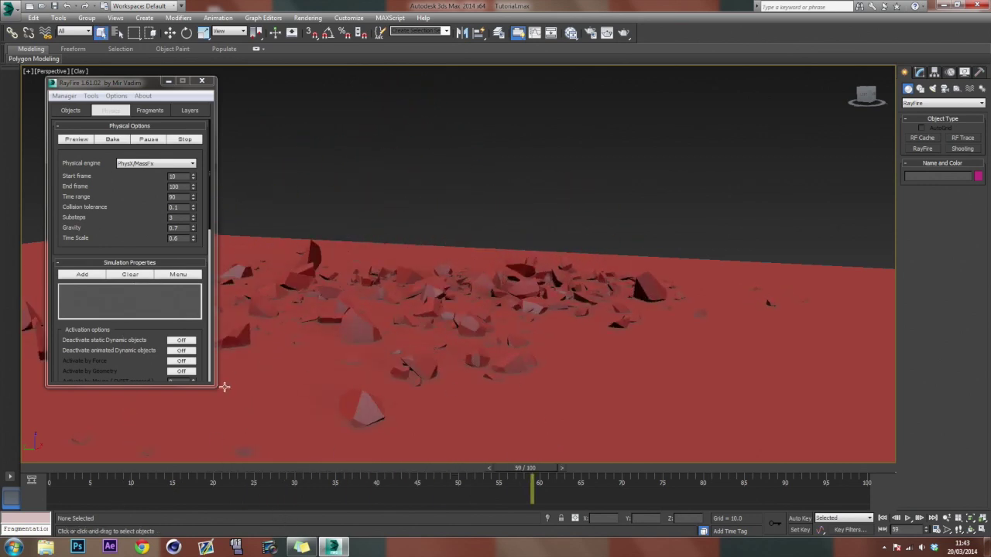
click(627, 161)
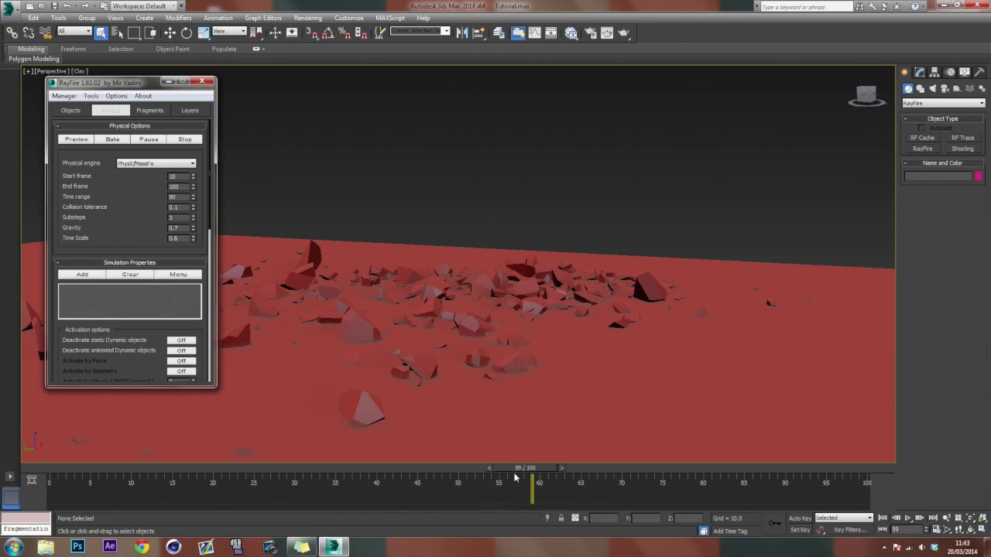
Close the RayFire window and scrub back to about frame 16, where the sphere crumbles.
click(201, 80)
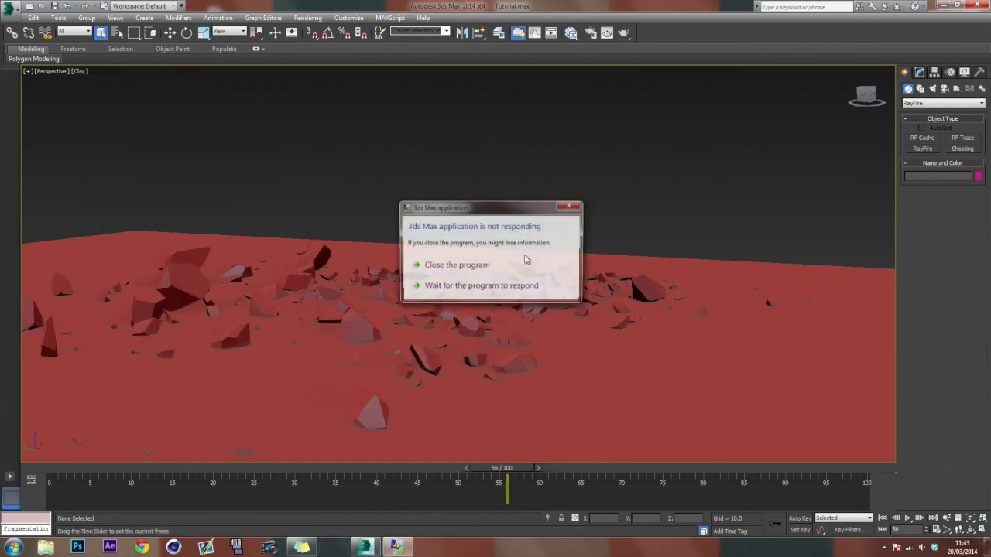
drag(509, 498, 181, 467)
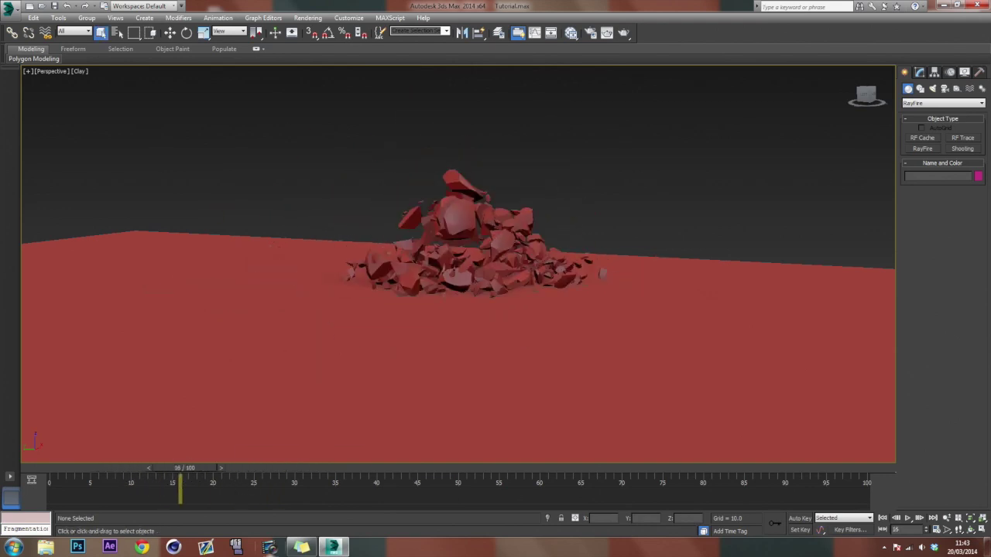